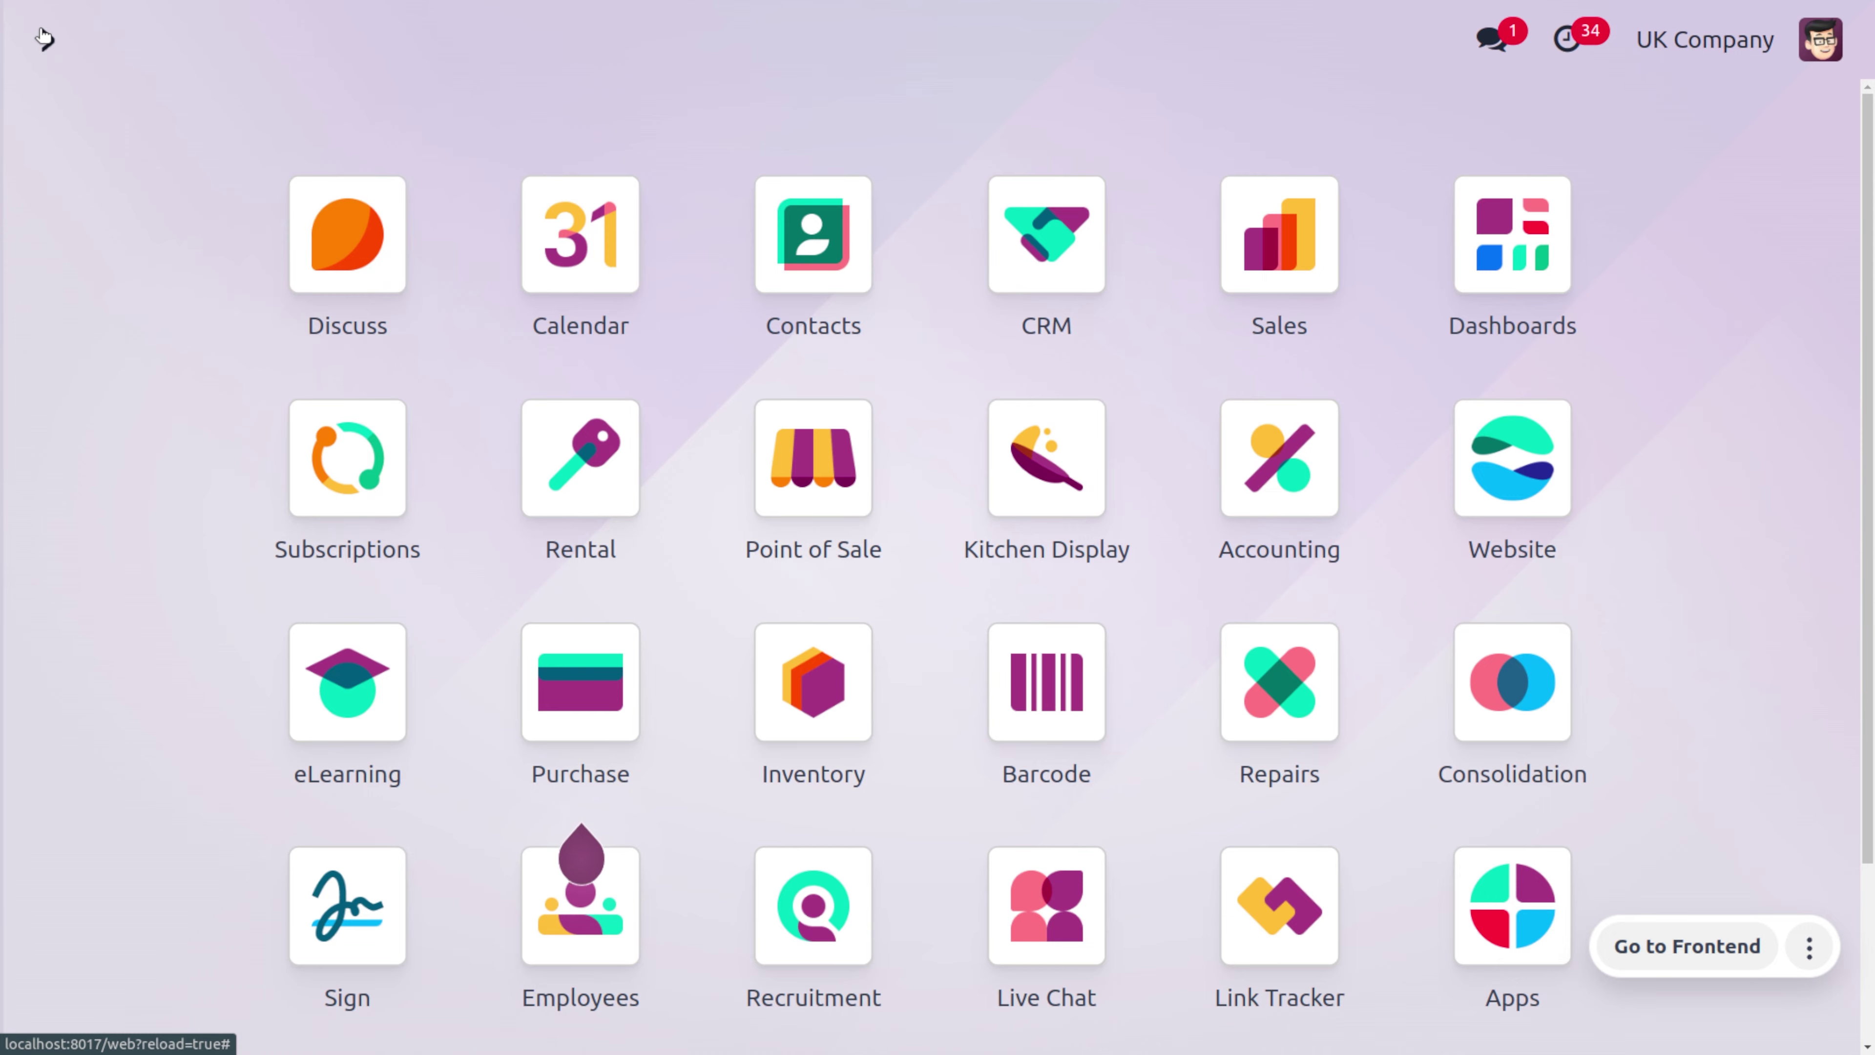
# Step: Open the CRM app with the 'crm' search and view its Settings page
pyautogui.write('crm')
pyautogui.press('Return')
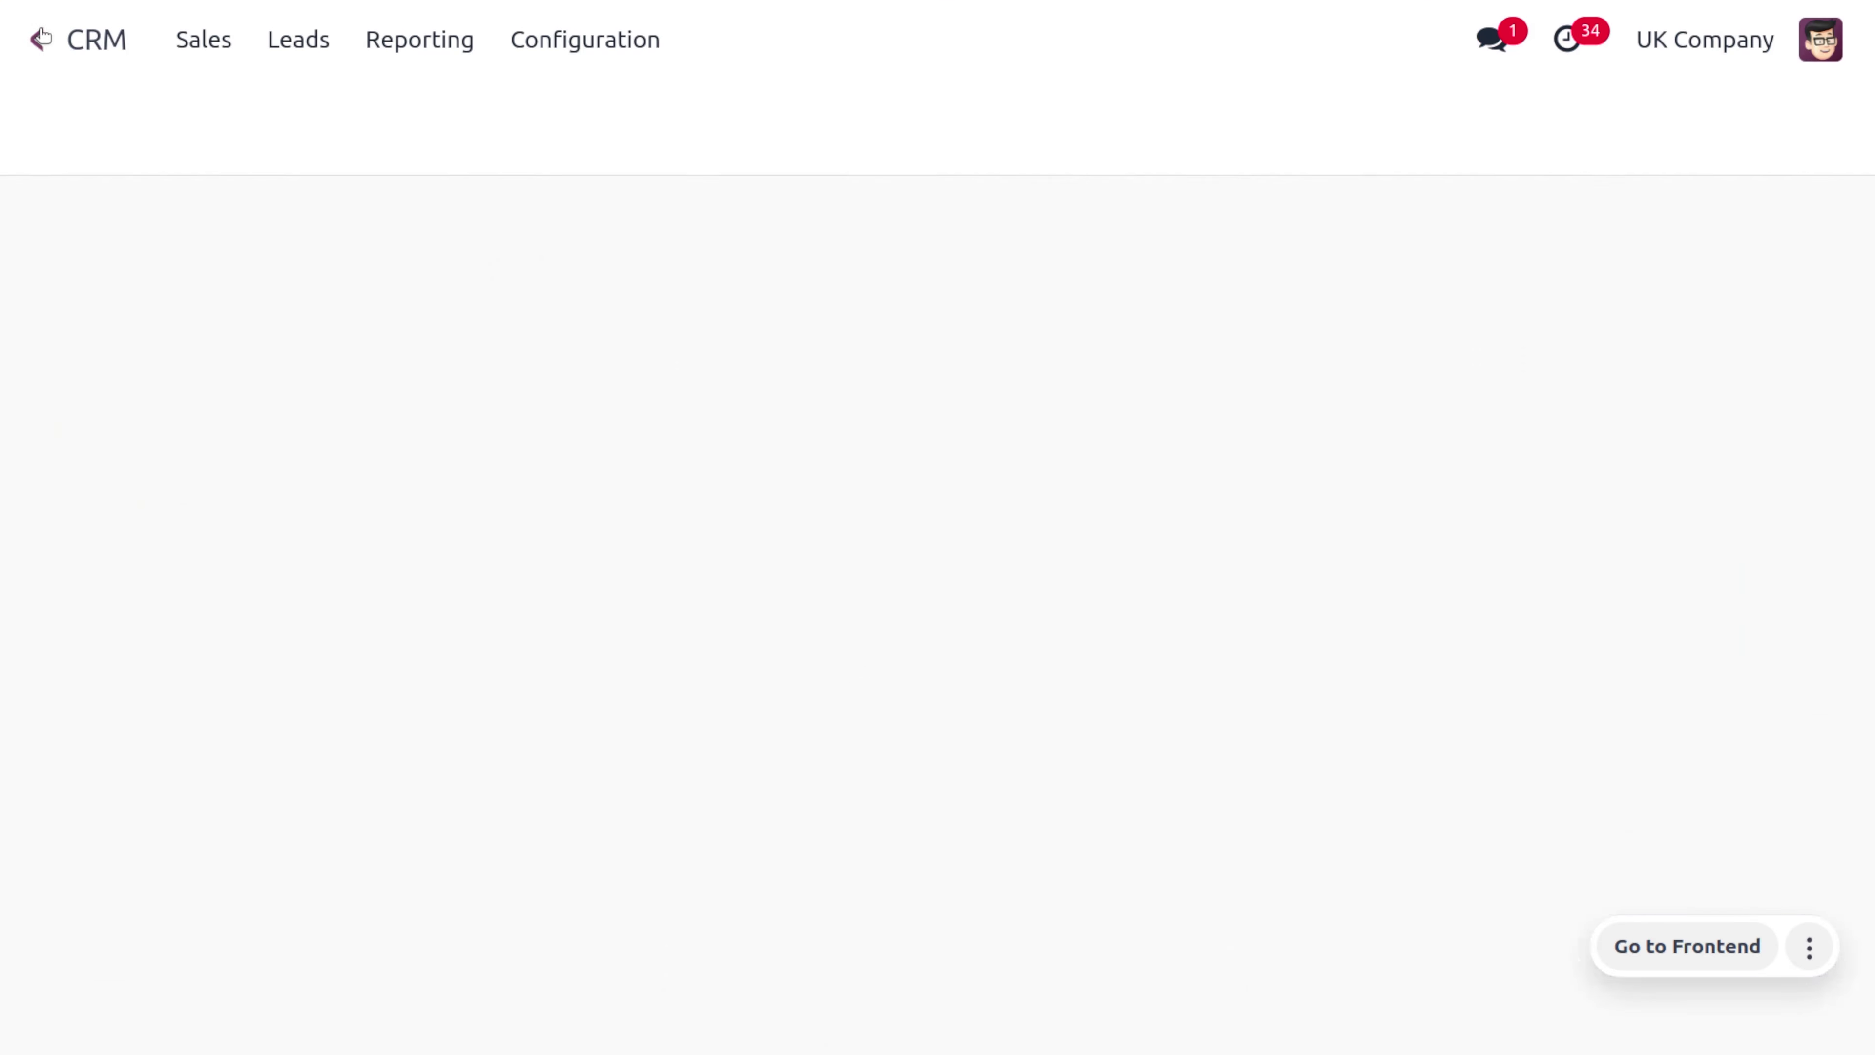
pyautogui.click(587, 29)
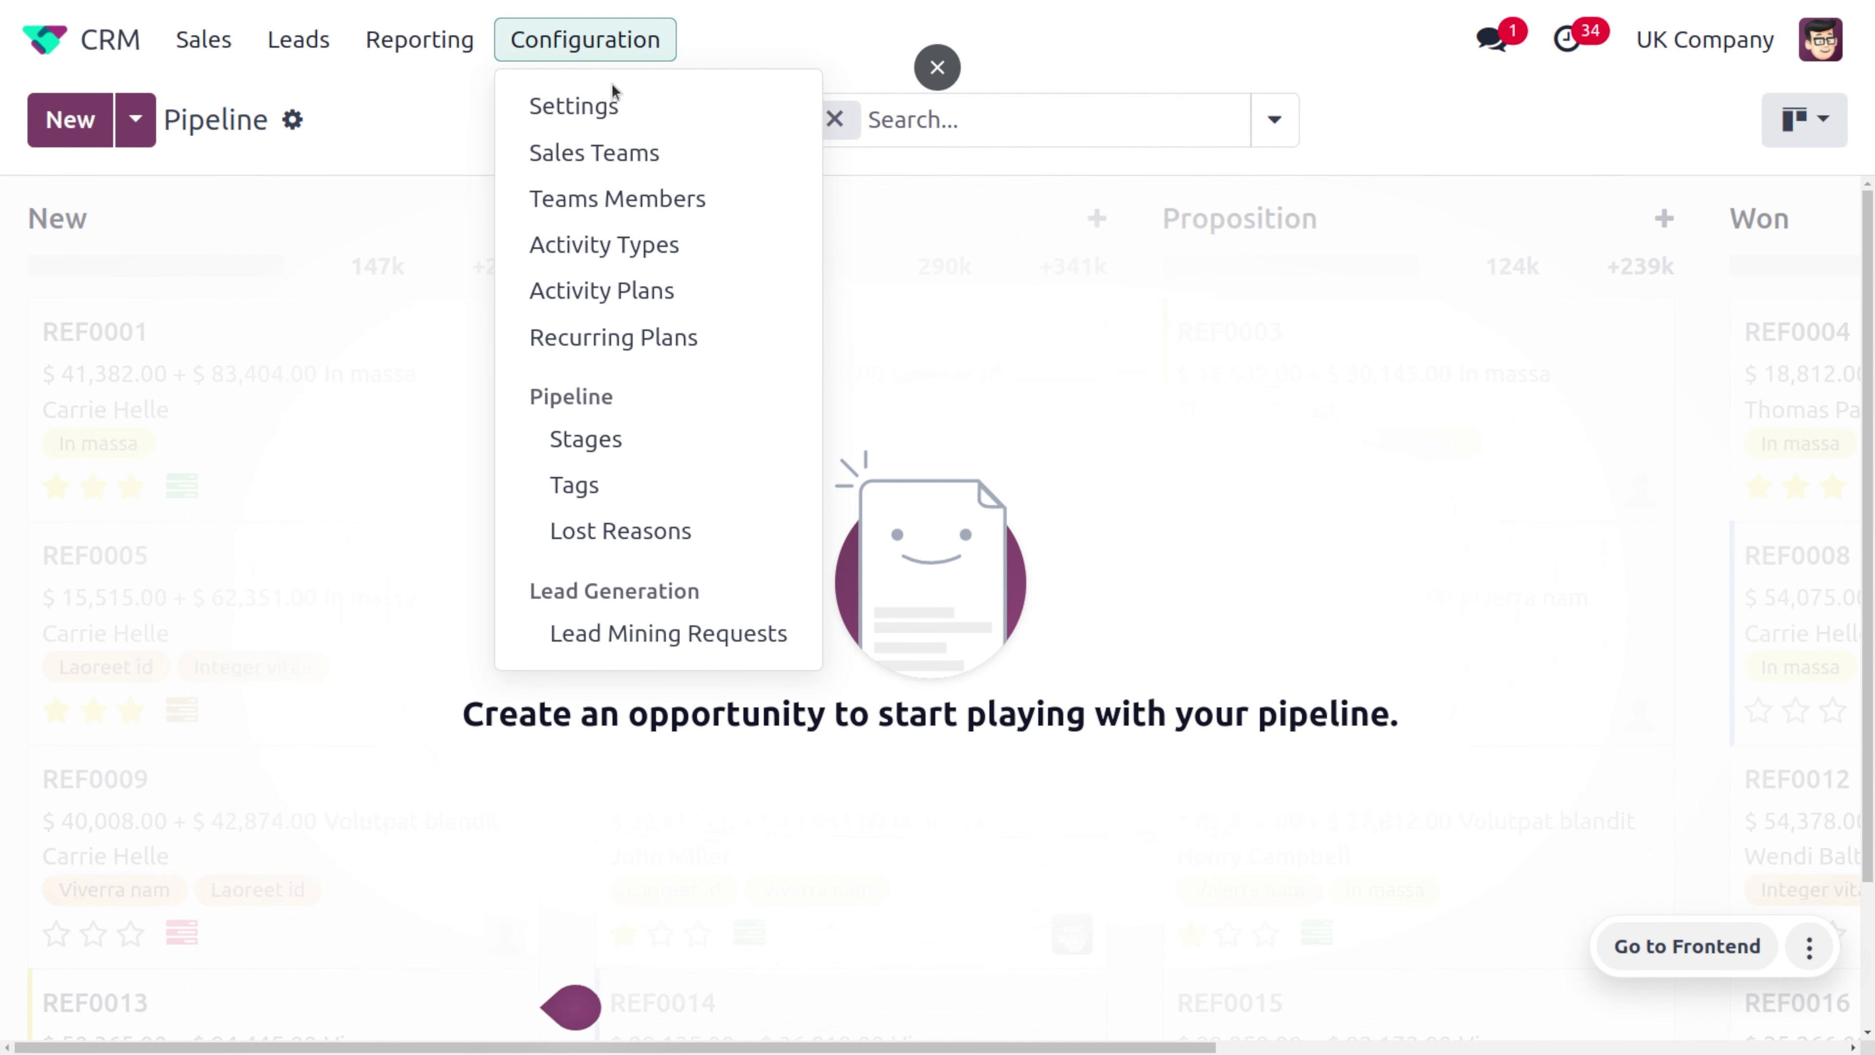
pyautogui.click(623, 109)
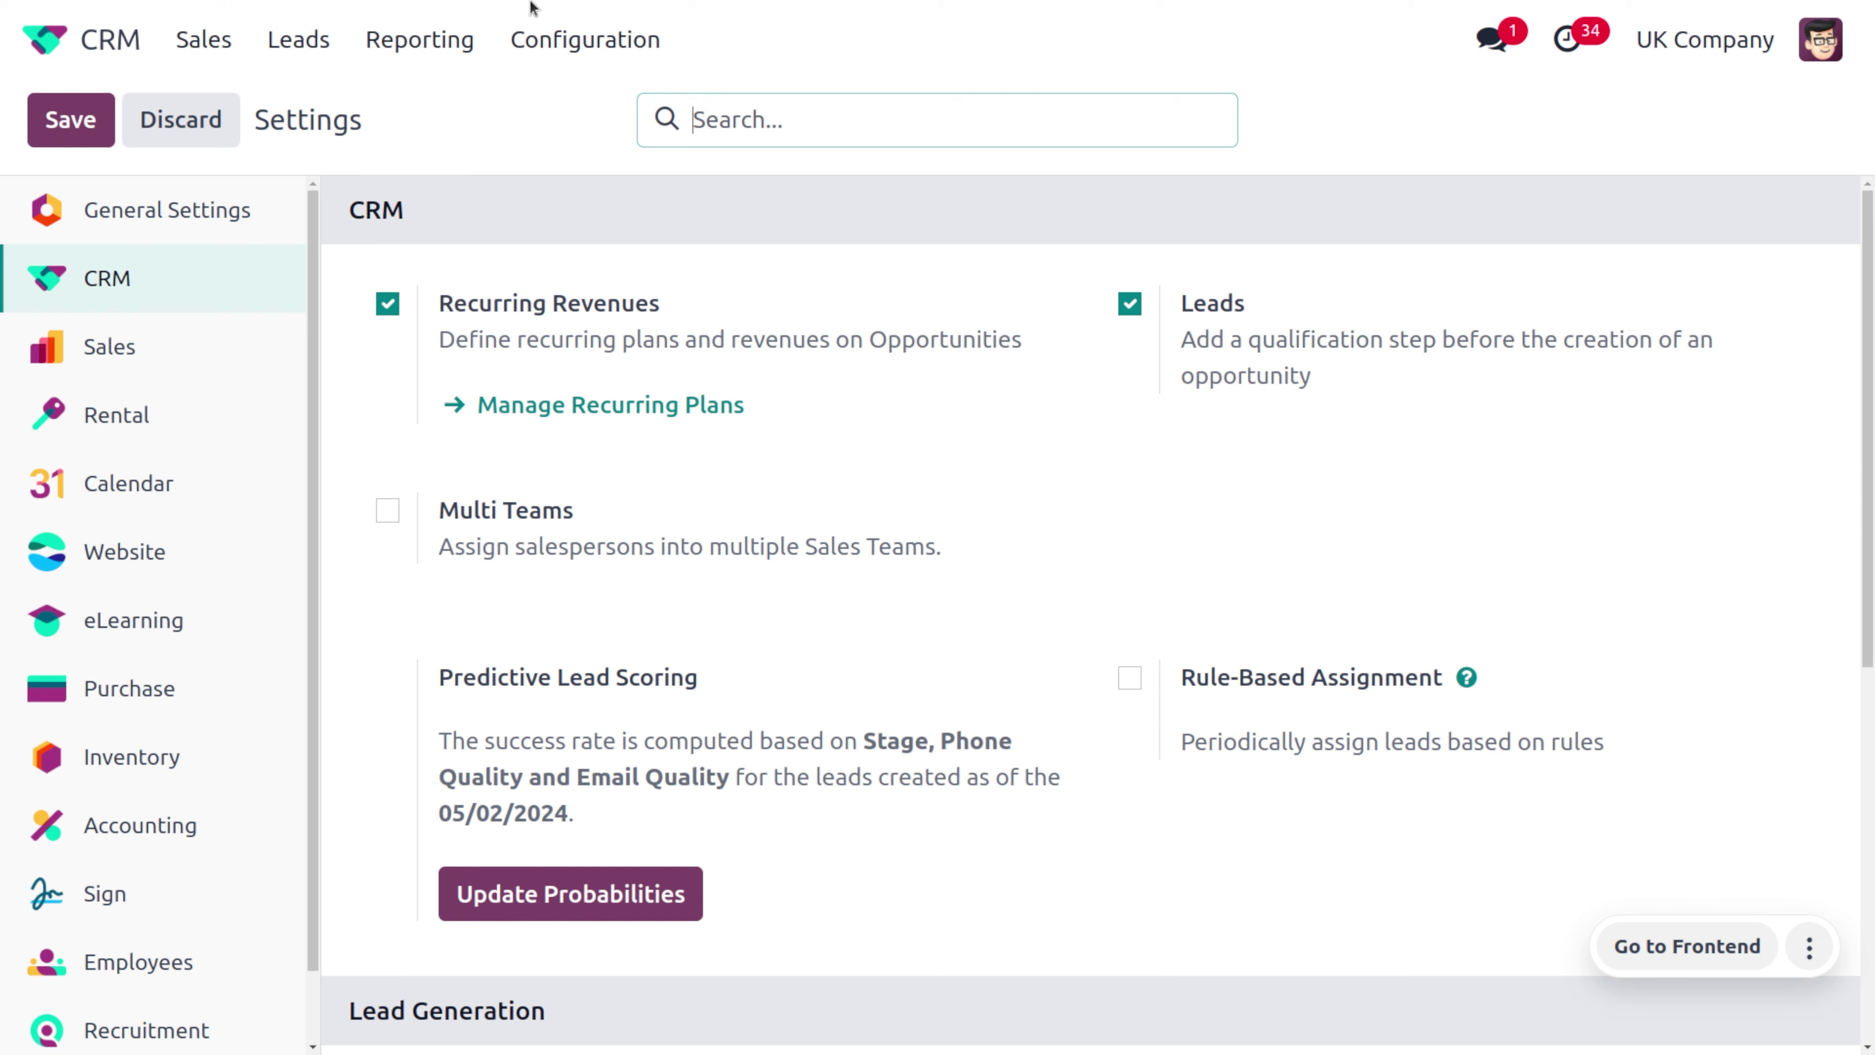
# Step: Open the Recurring Plans list from CRM Configuration
pyautogui.click(600, 39)
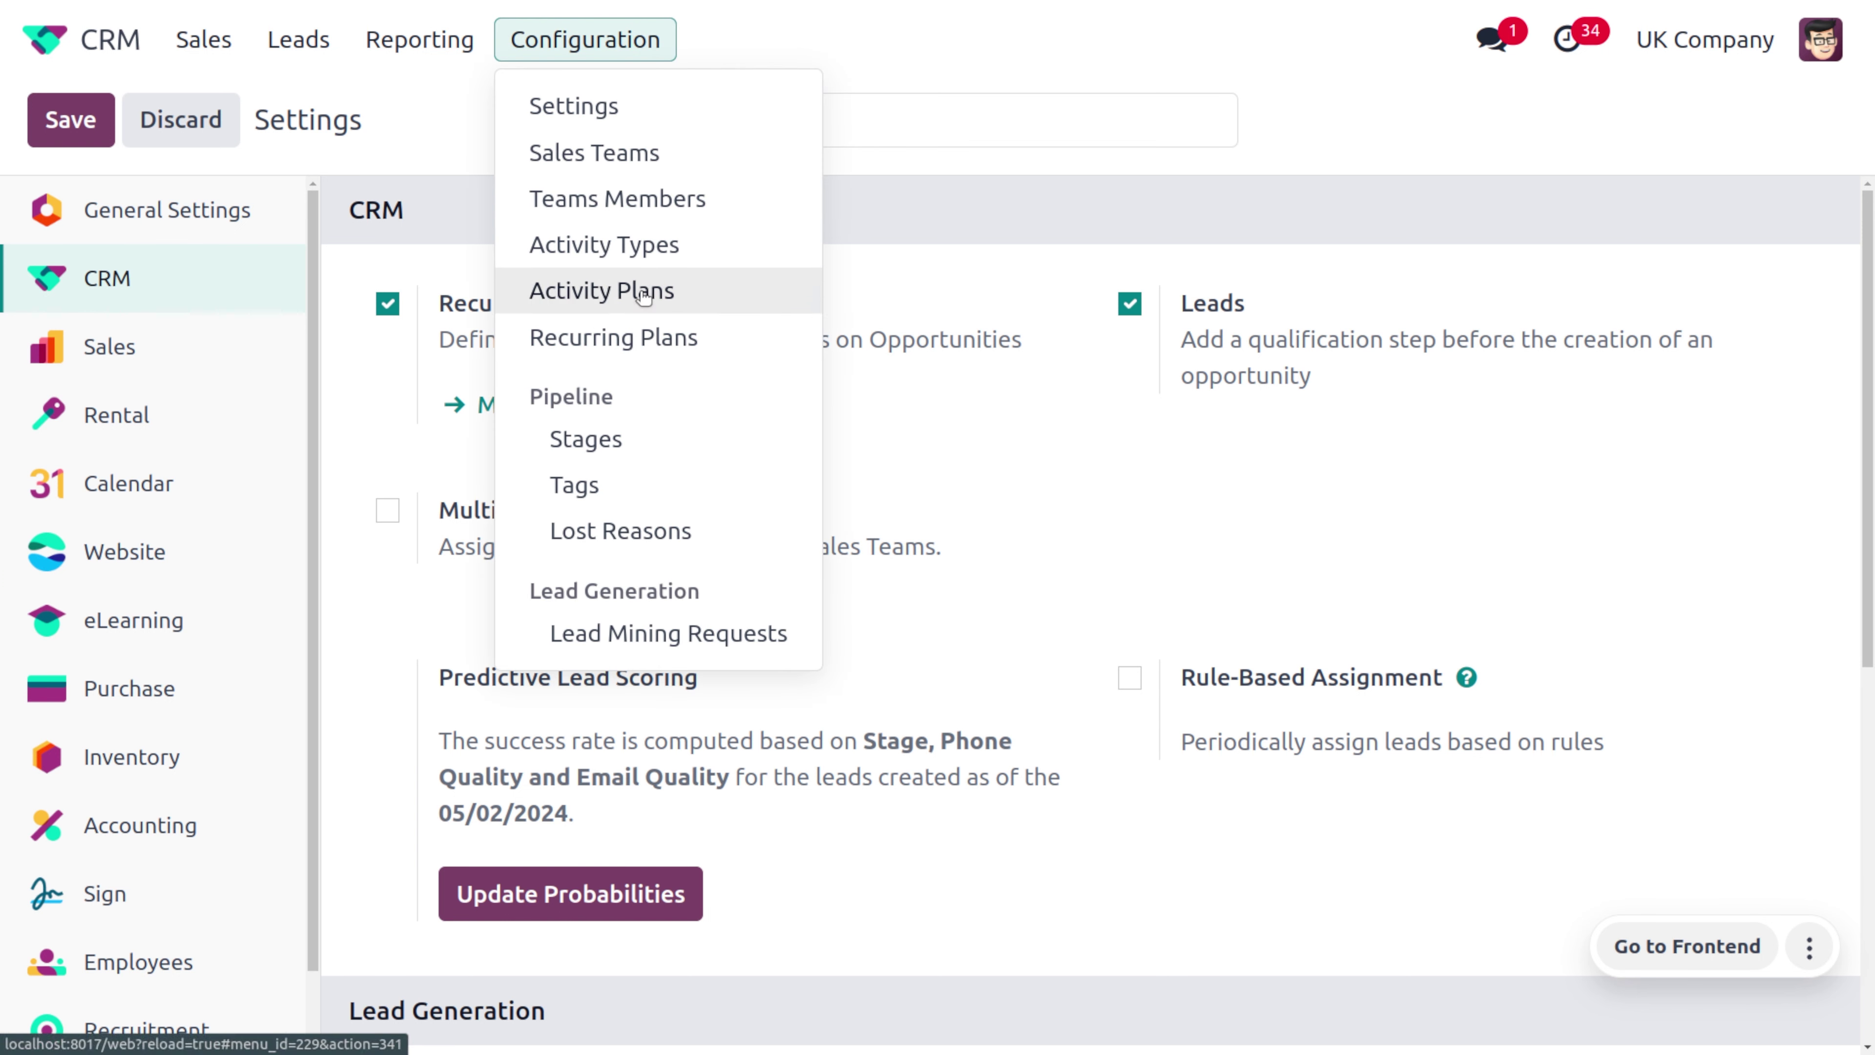
pyautogui.click(657, 338)
pyautogui.click(1004, 767)
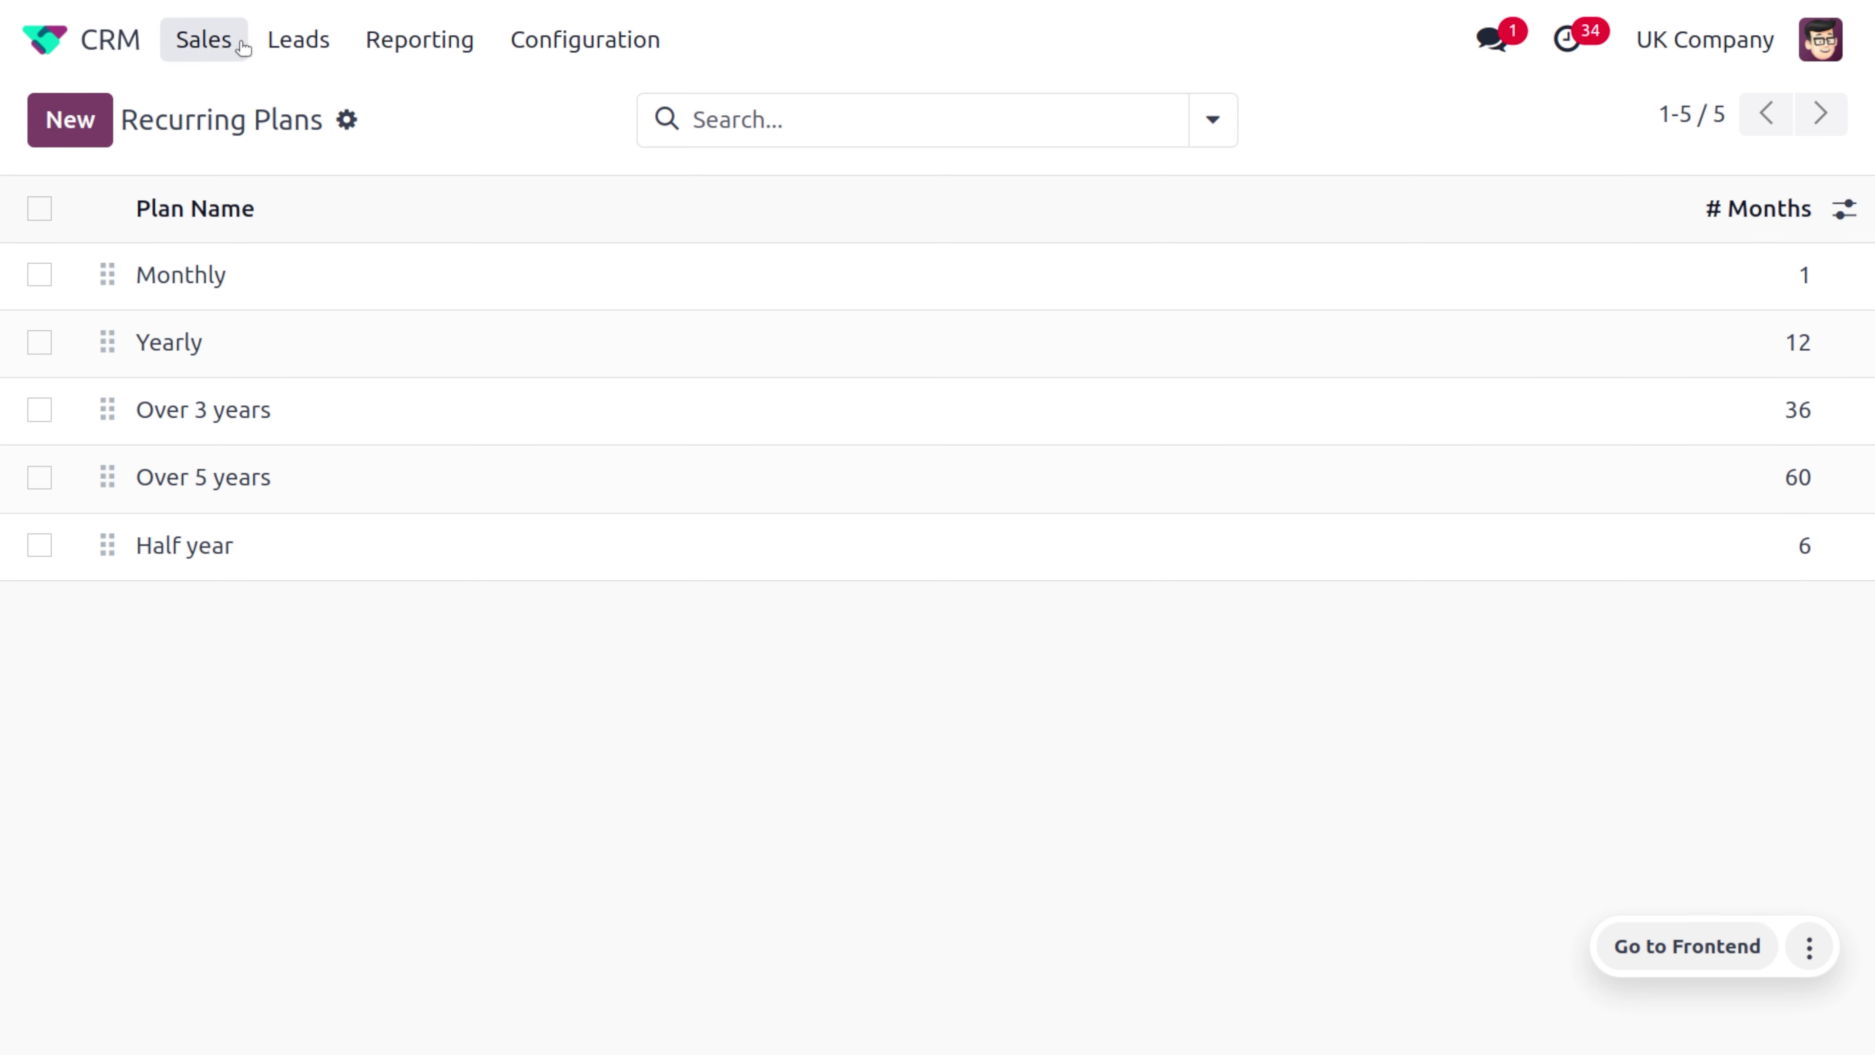
pyautogui.click(235, 45)
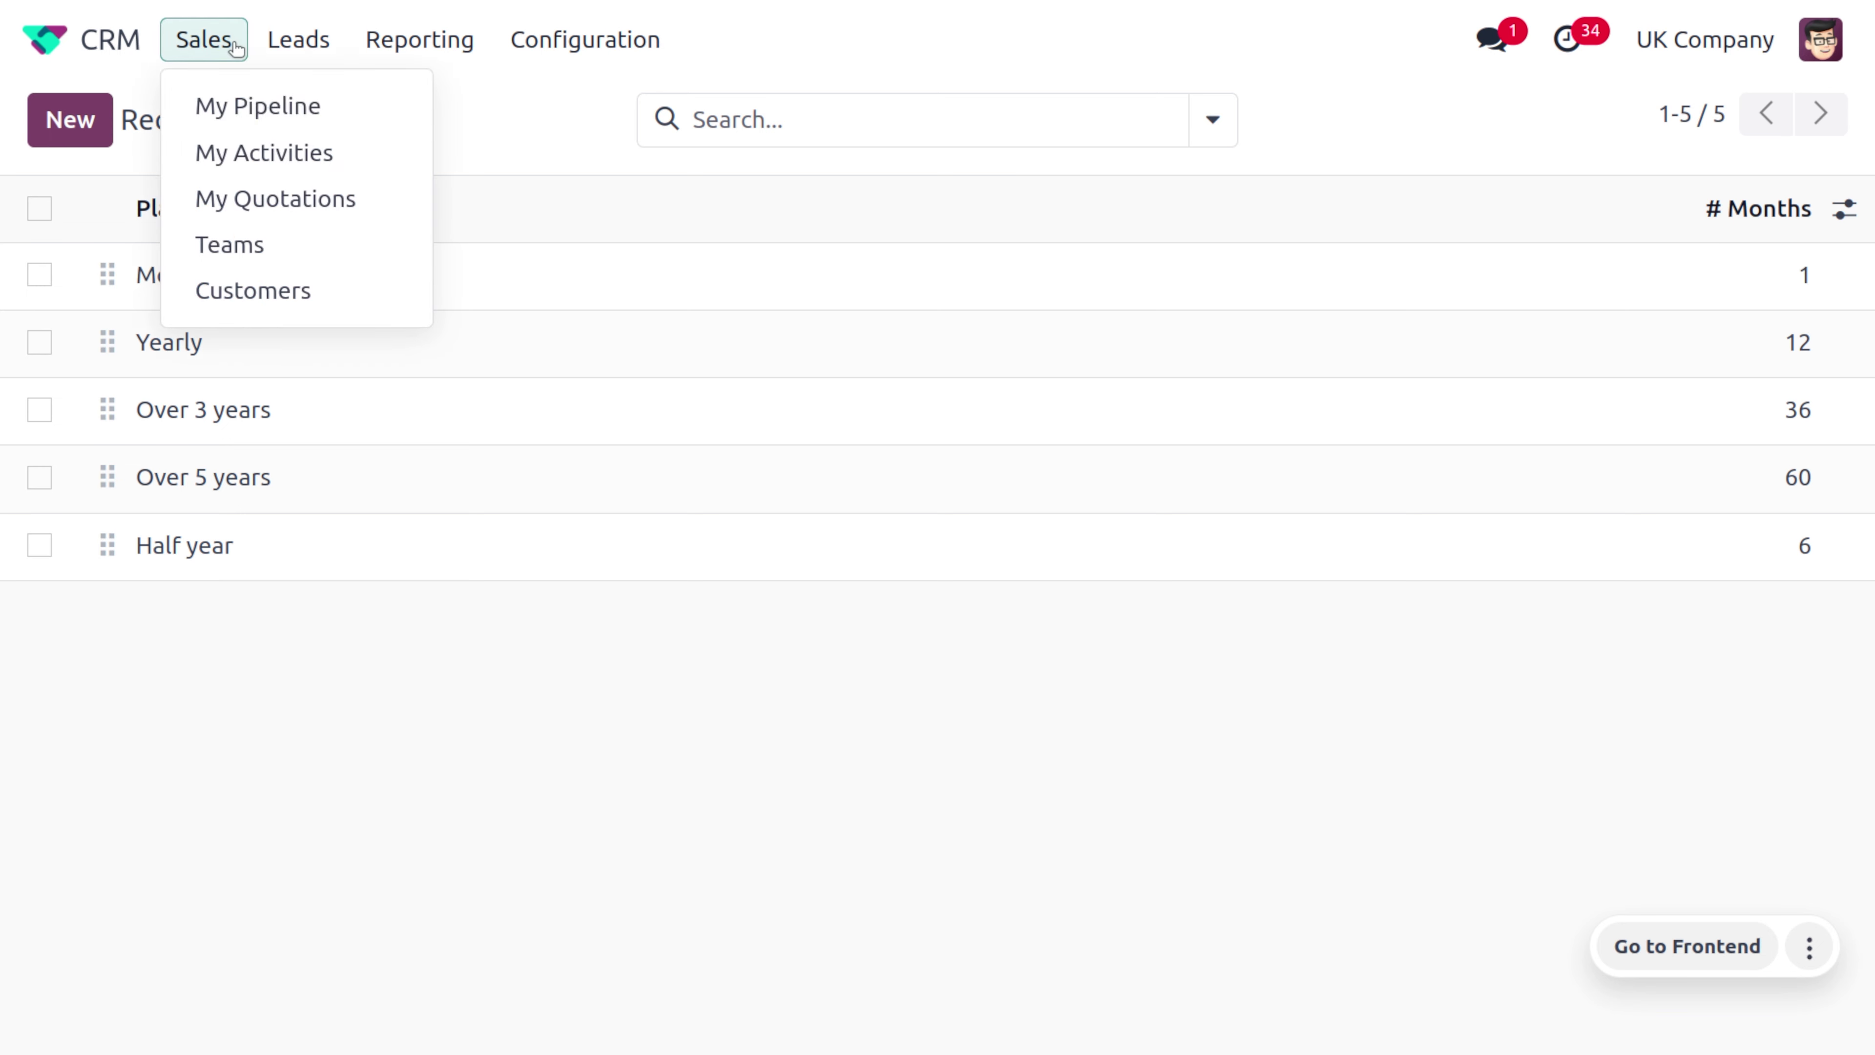
# Step: Start a new opportunity in My Pipeline with Wood Corner as the customer
pyautogui.click(262, 106)
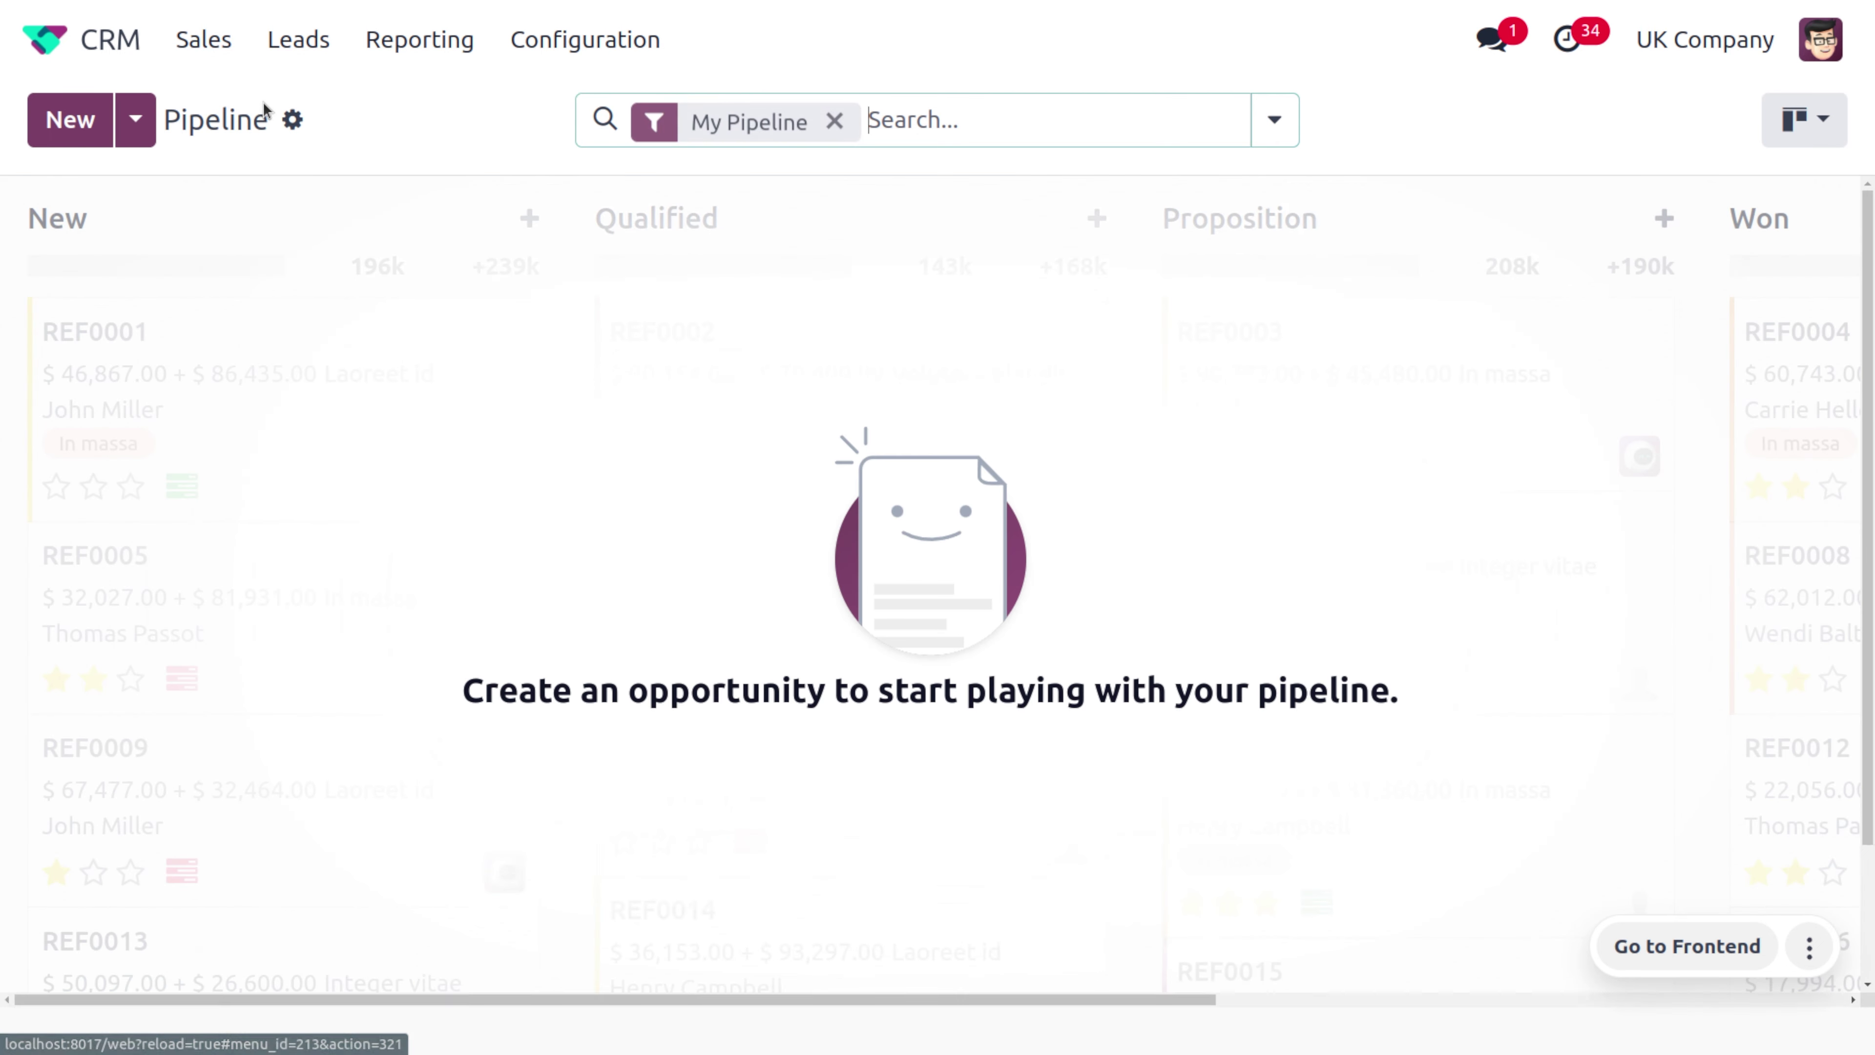
pyautogui.click(65, 122)
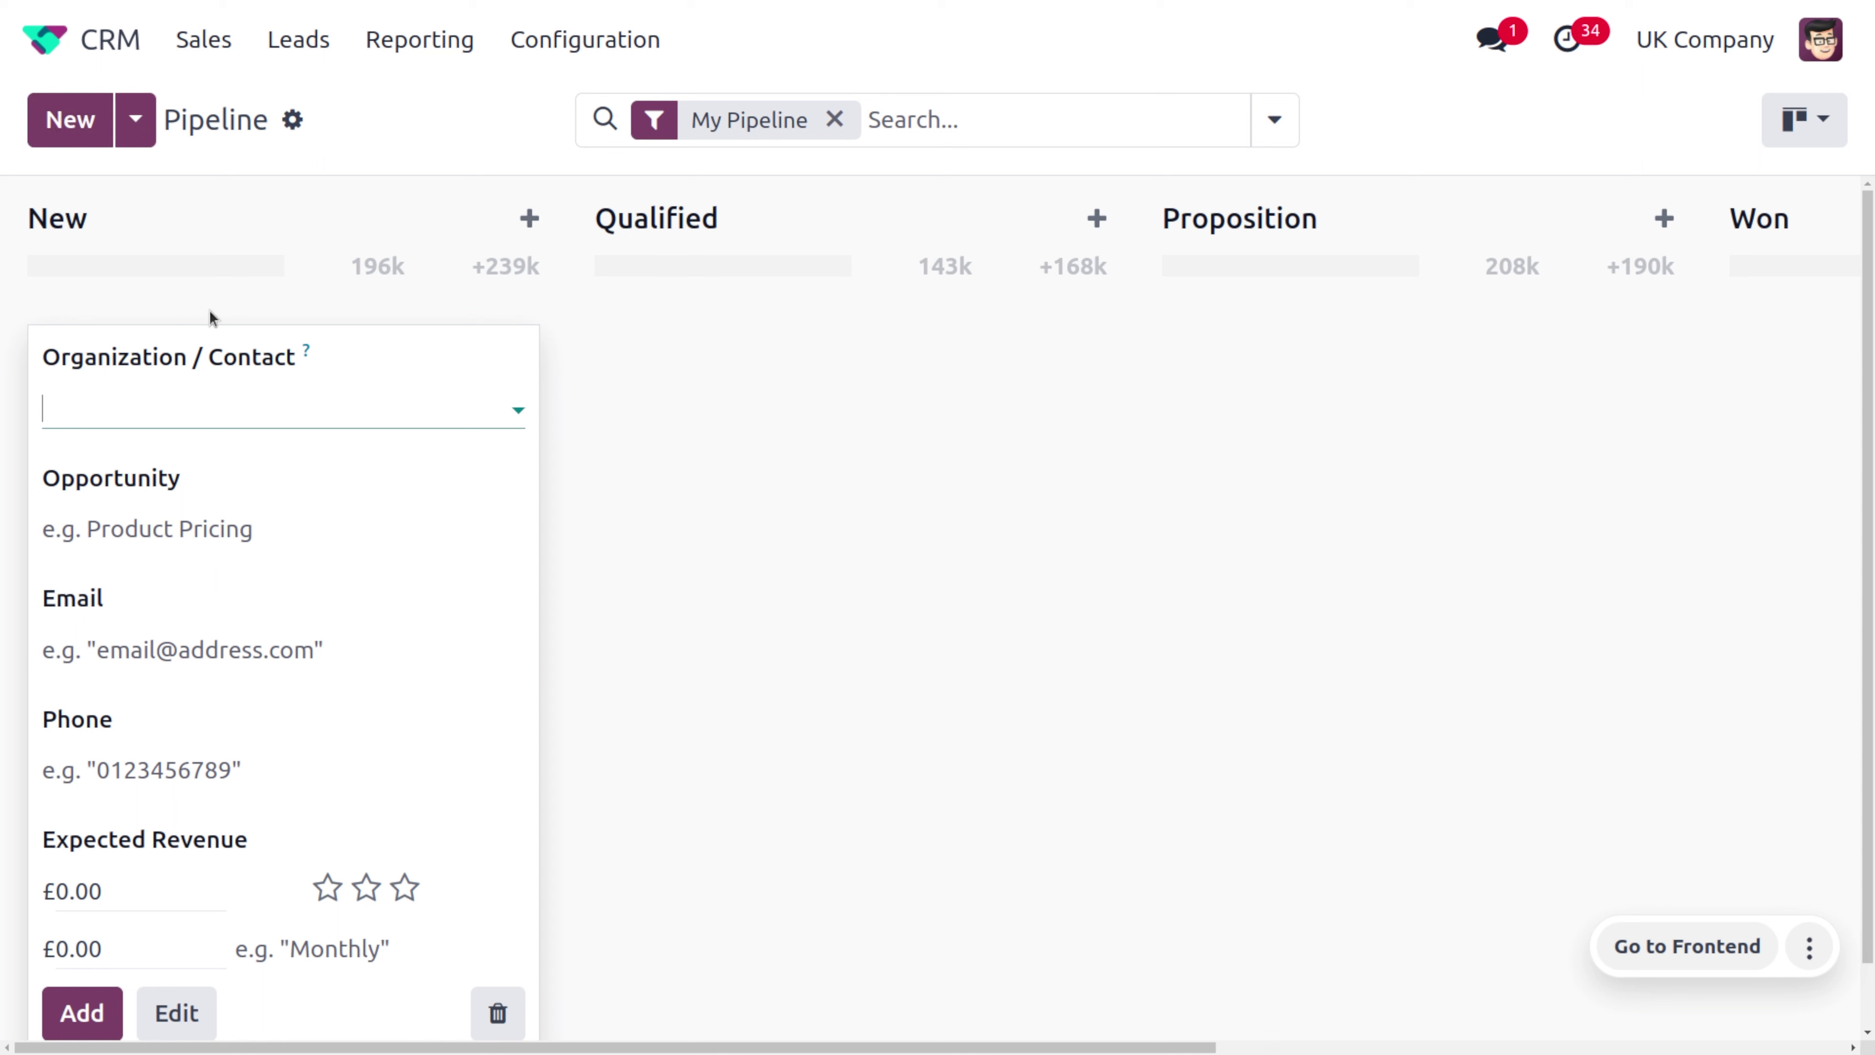
pyautogui.click(268, 404)
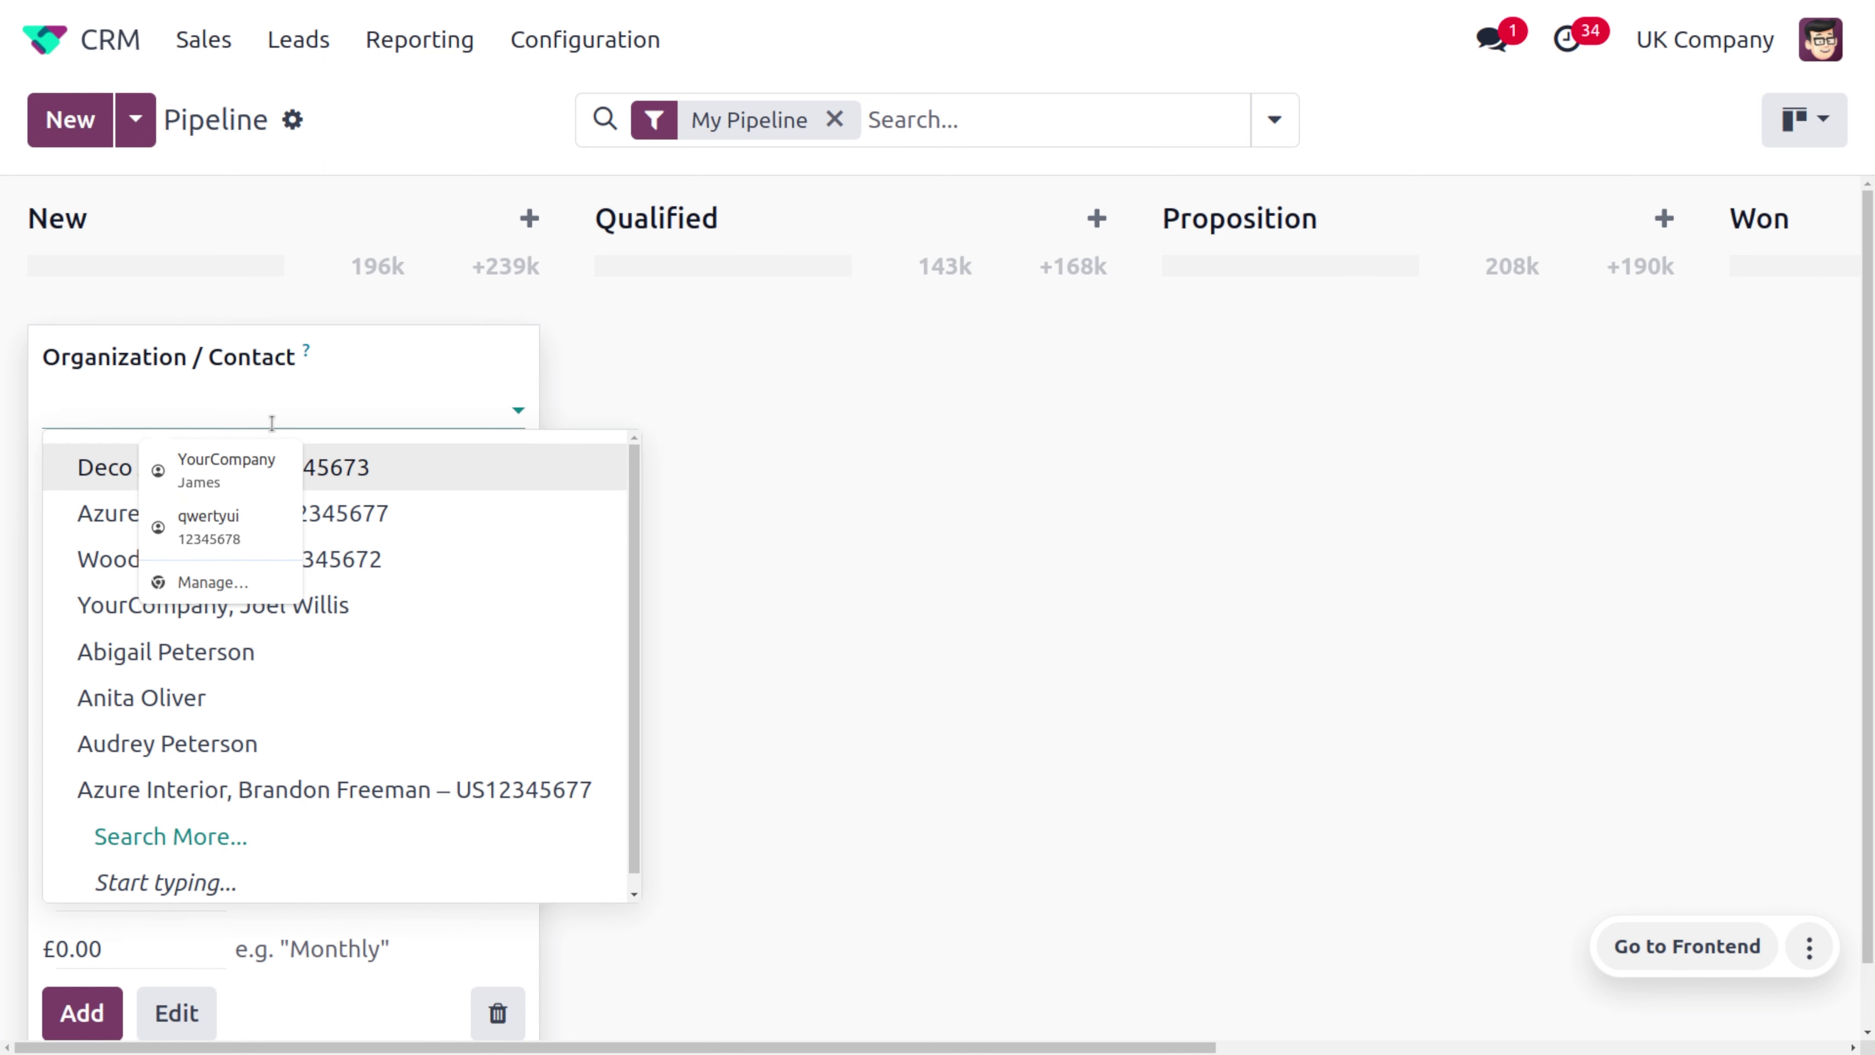
pyautogui.click(342, 569)
pyautogui.scroll(-1, 289, 508)
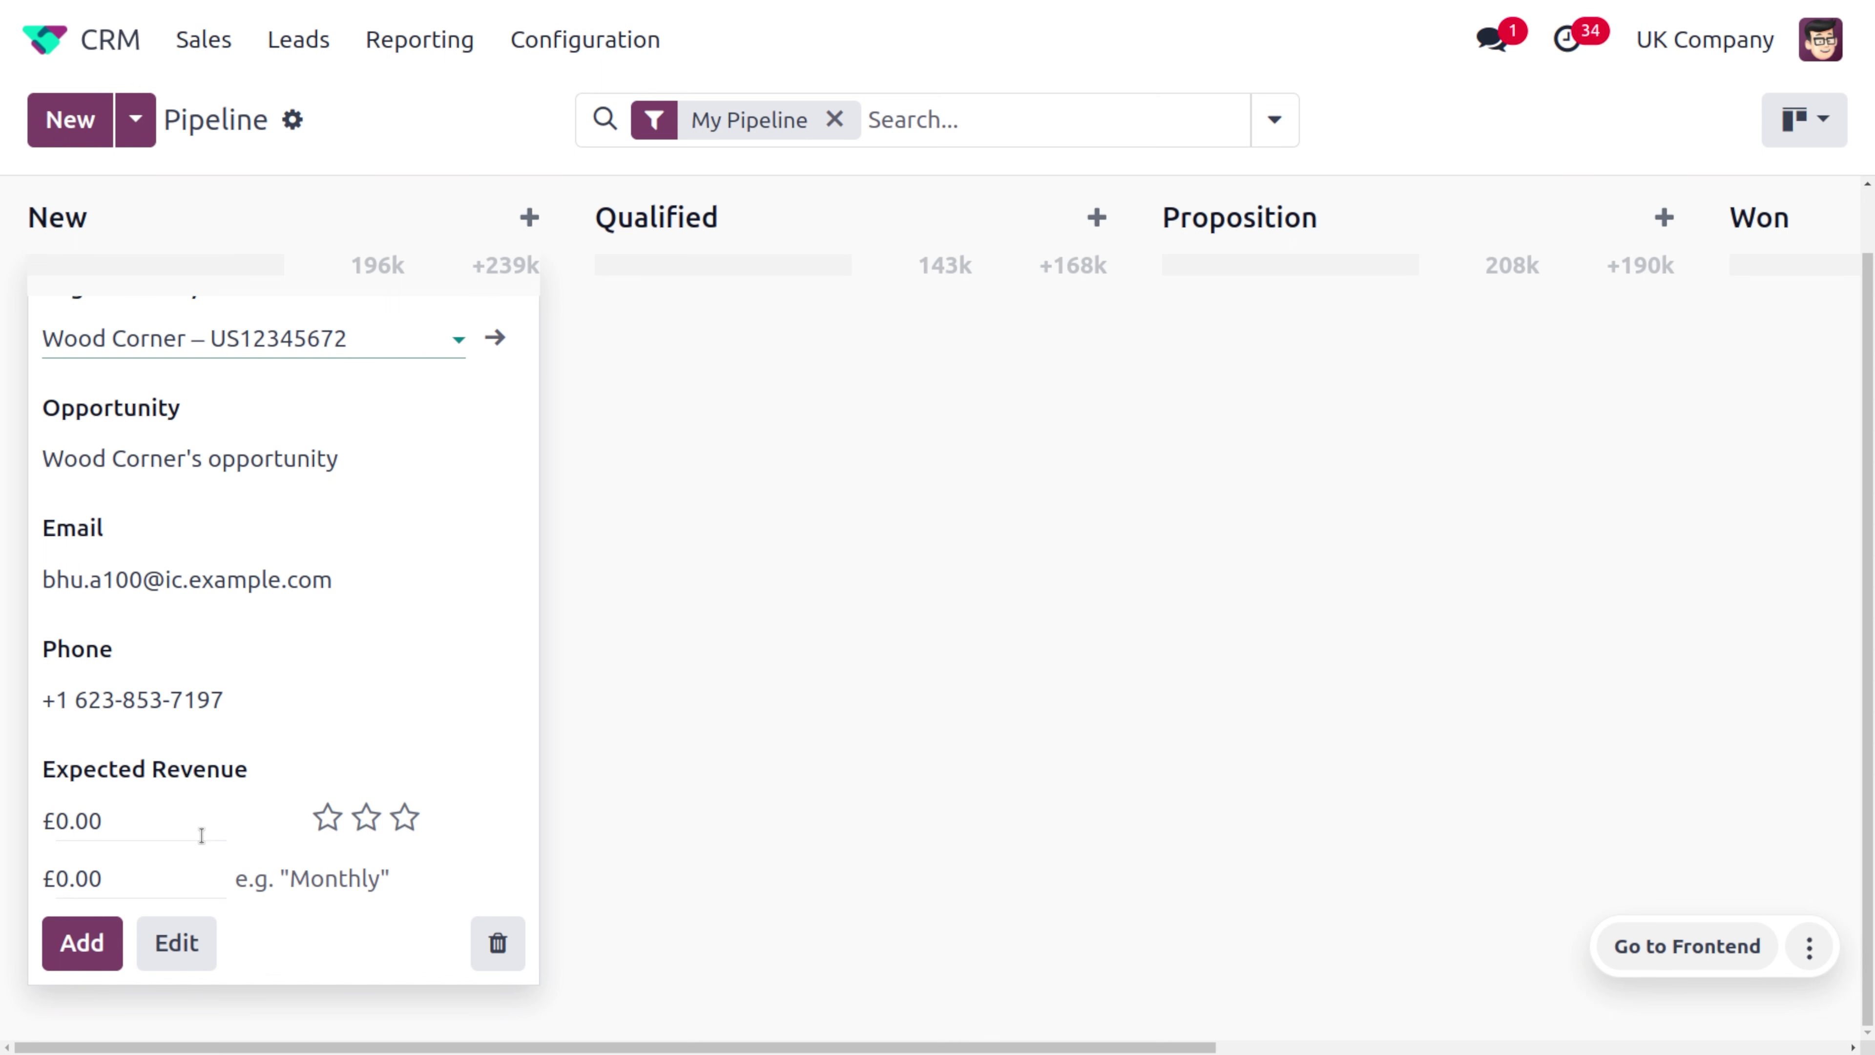
# Step: Give it £1,200 expected revenue, £200 Monthly recurring revenue and very high priority, then add it
pyautogui.click(140, 832)
pyautogui.press('BackSpace')
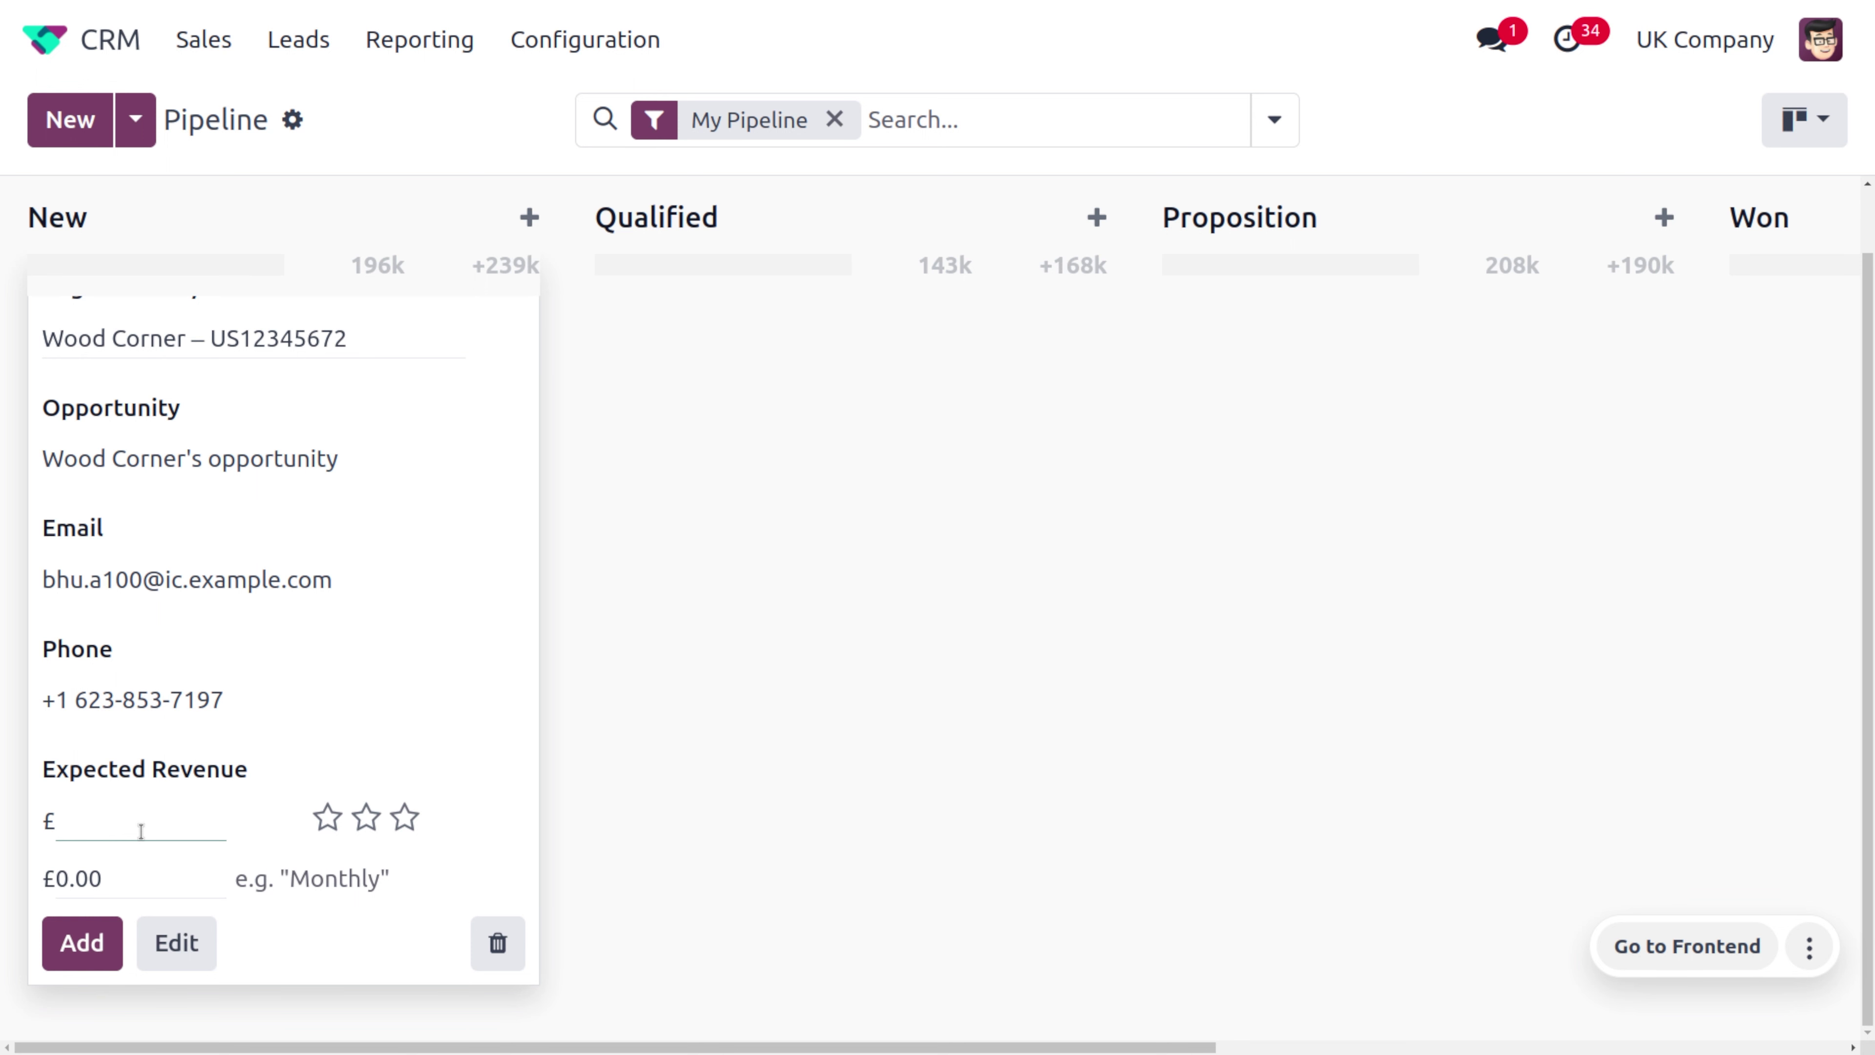
pyautogui.write('1200')
pyautogui.click(405, 824)
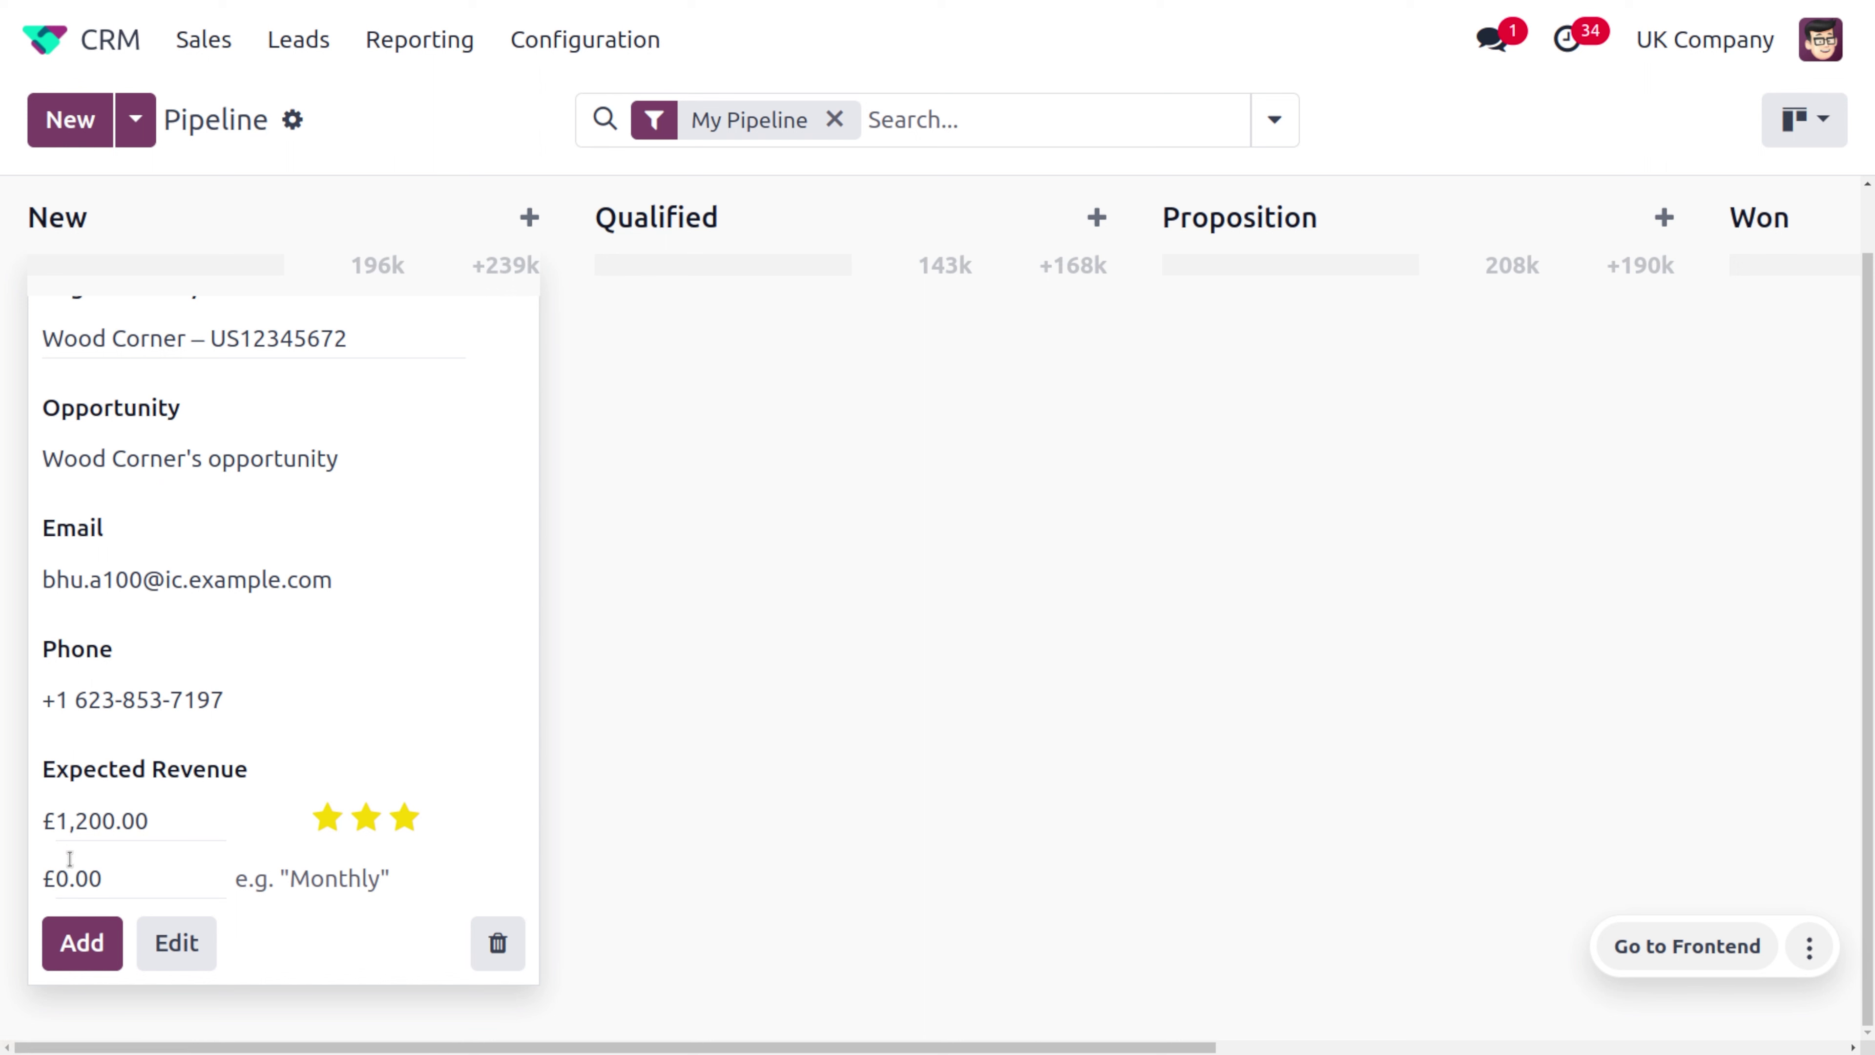
pyautogui.click(120, 866)
pyautogui.press('BackSpace')
pyautogui.write('200')
pyautogui.click(418, 878)
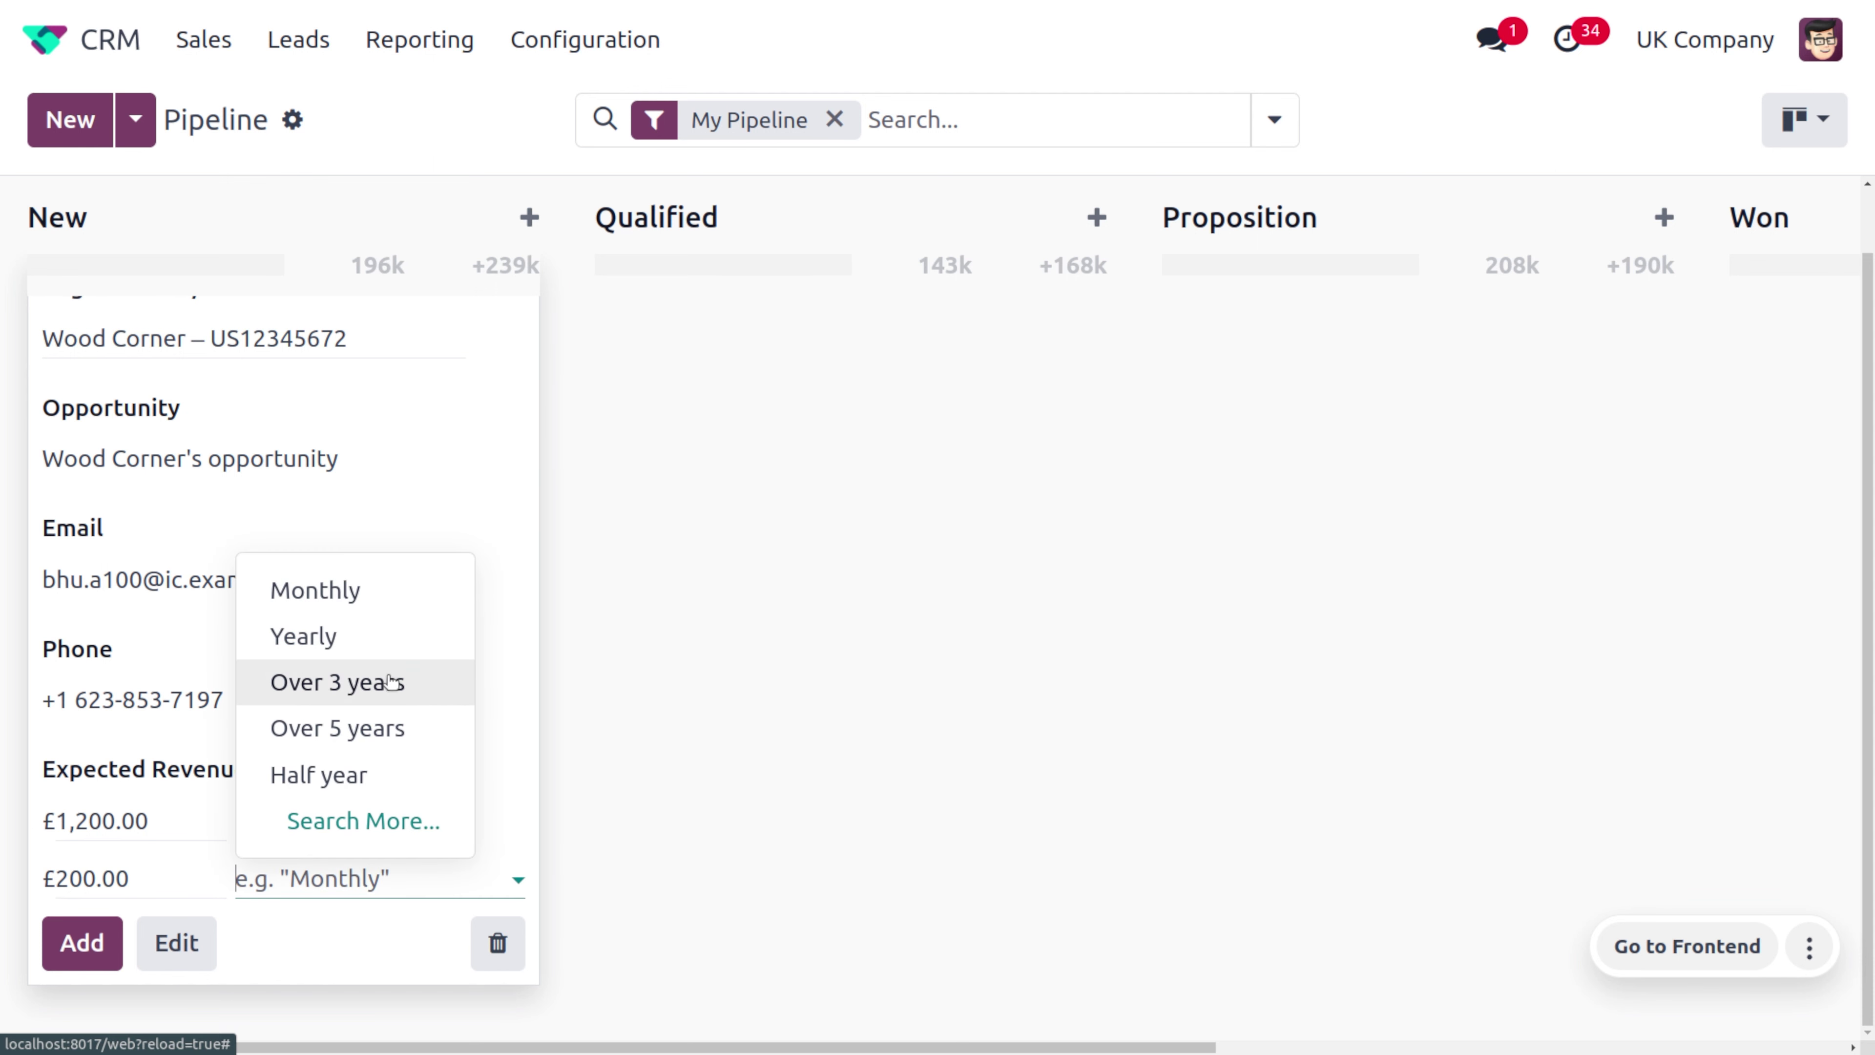
pyautogui.click(392, 592)
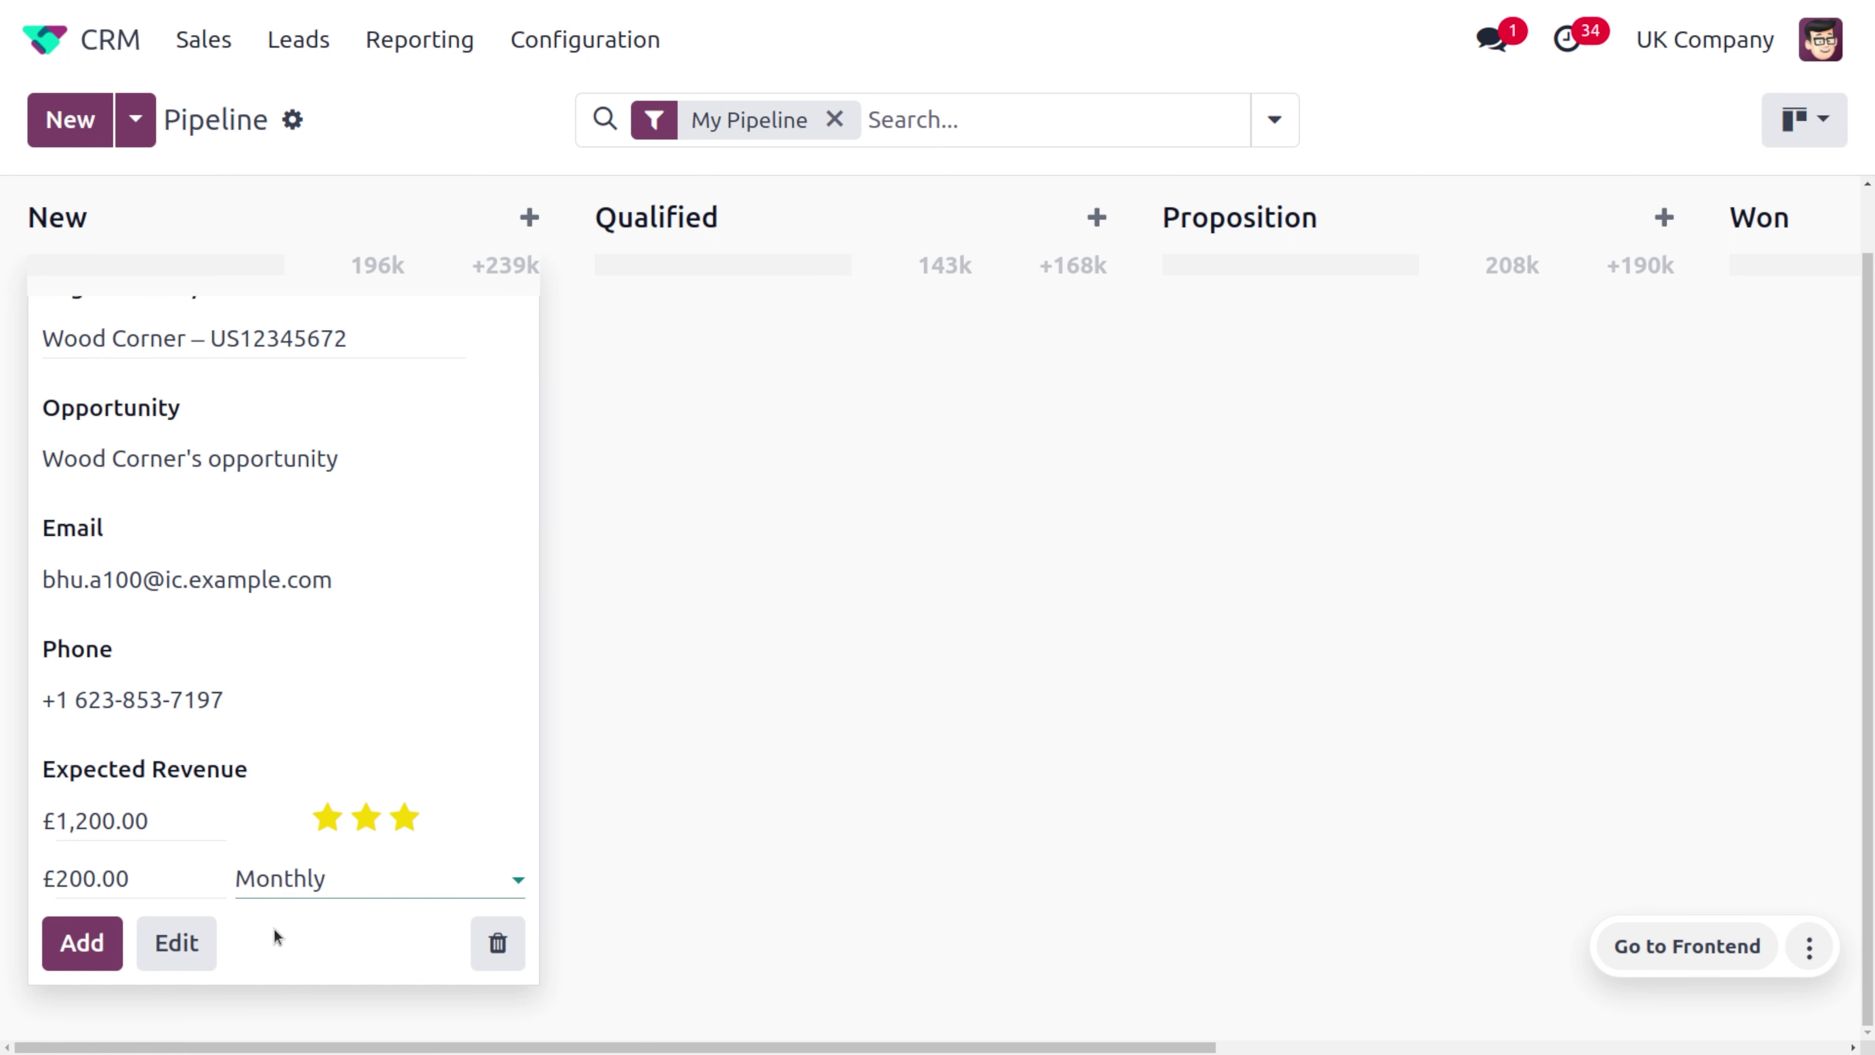
pyautogui.click(81, 943)
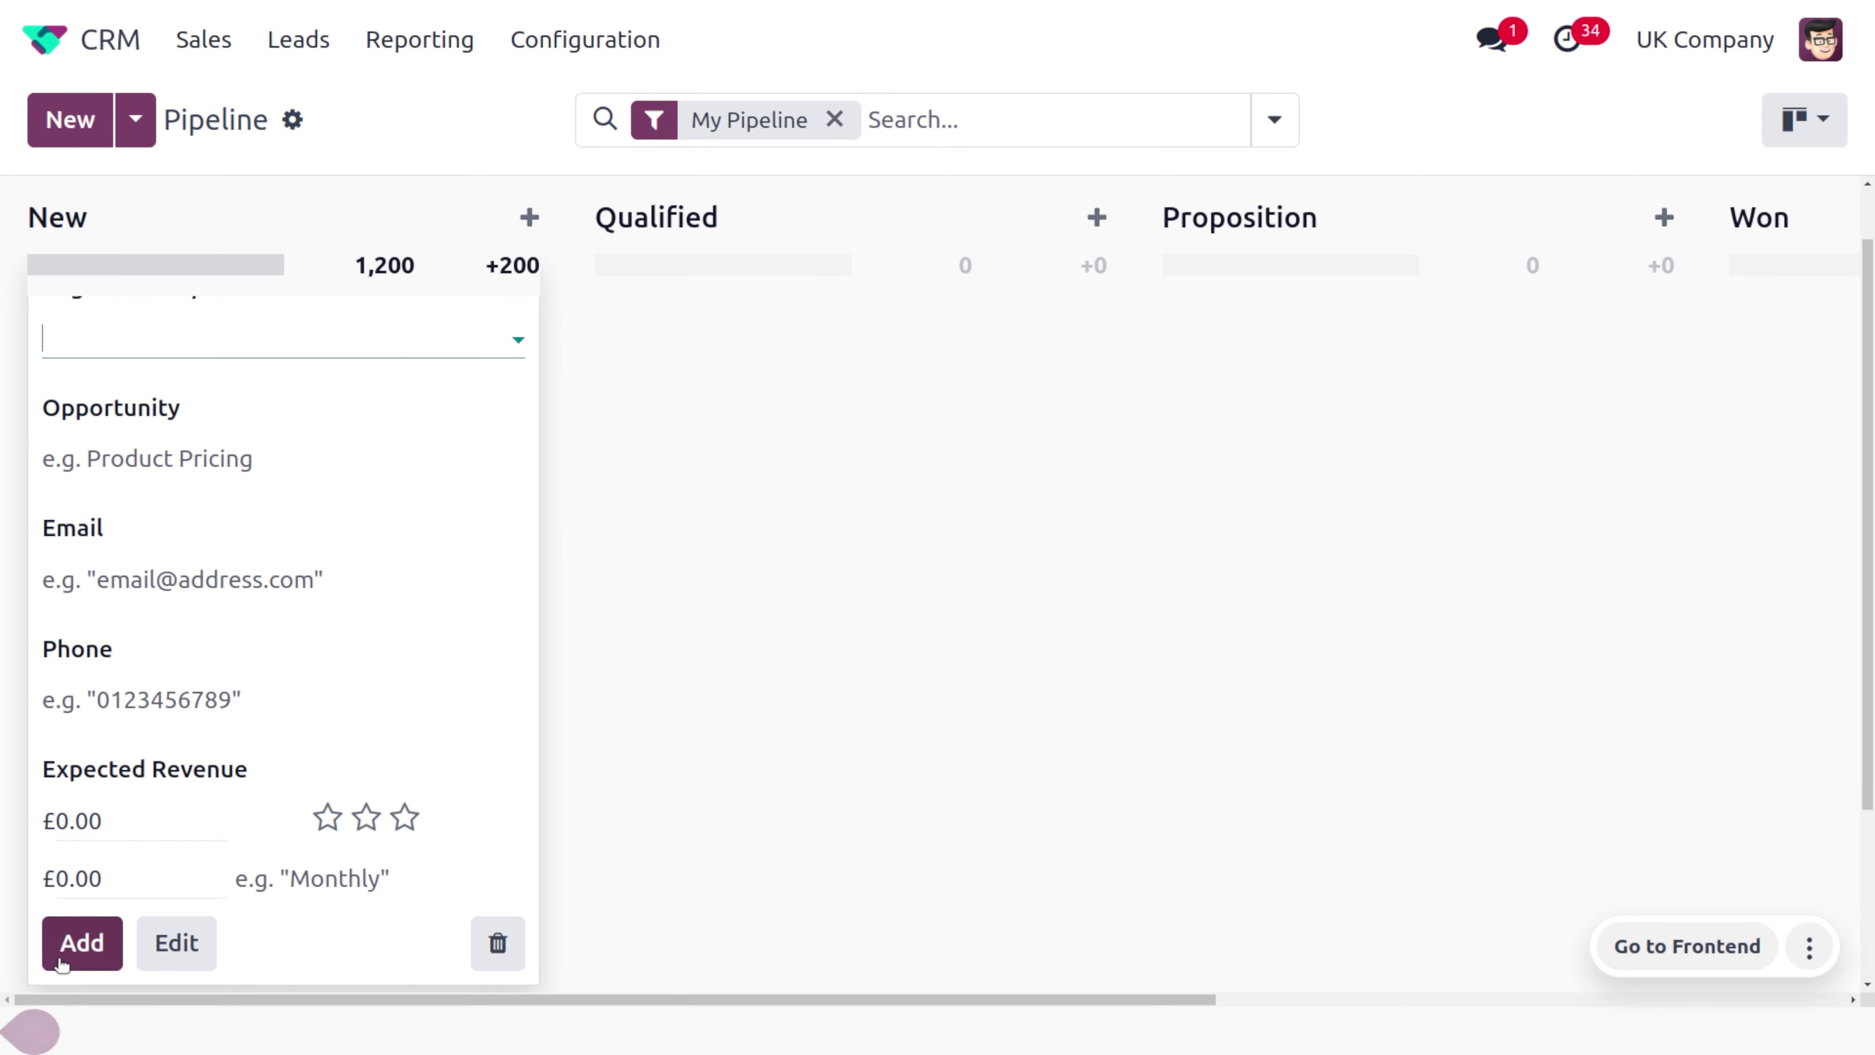
# Step: Dismiss the empty quick-create card and open Wood Corner's opportunity from the New column
pyautogui.click(743, 752)
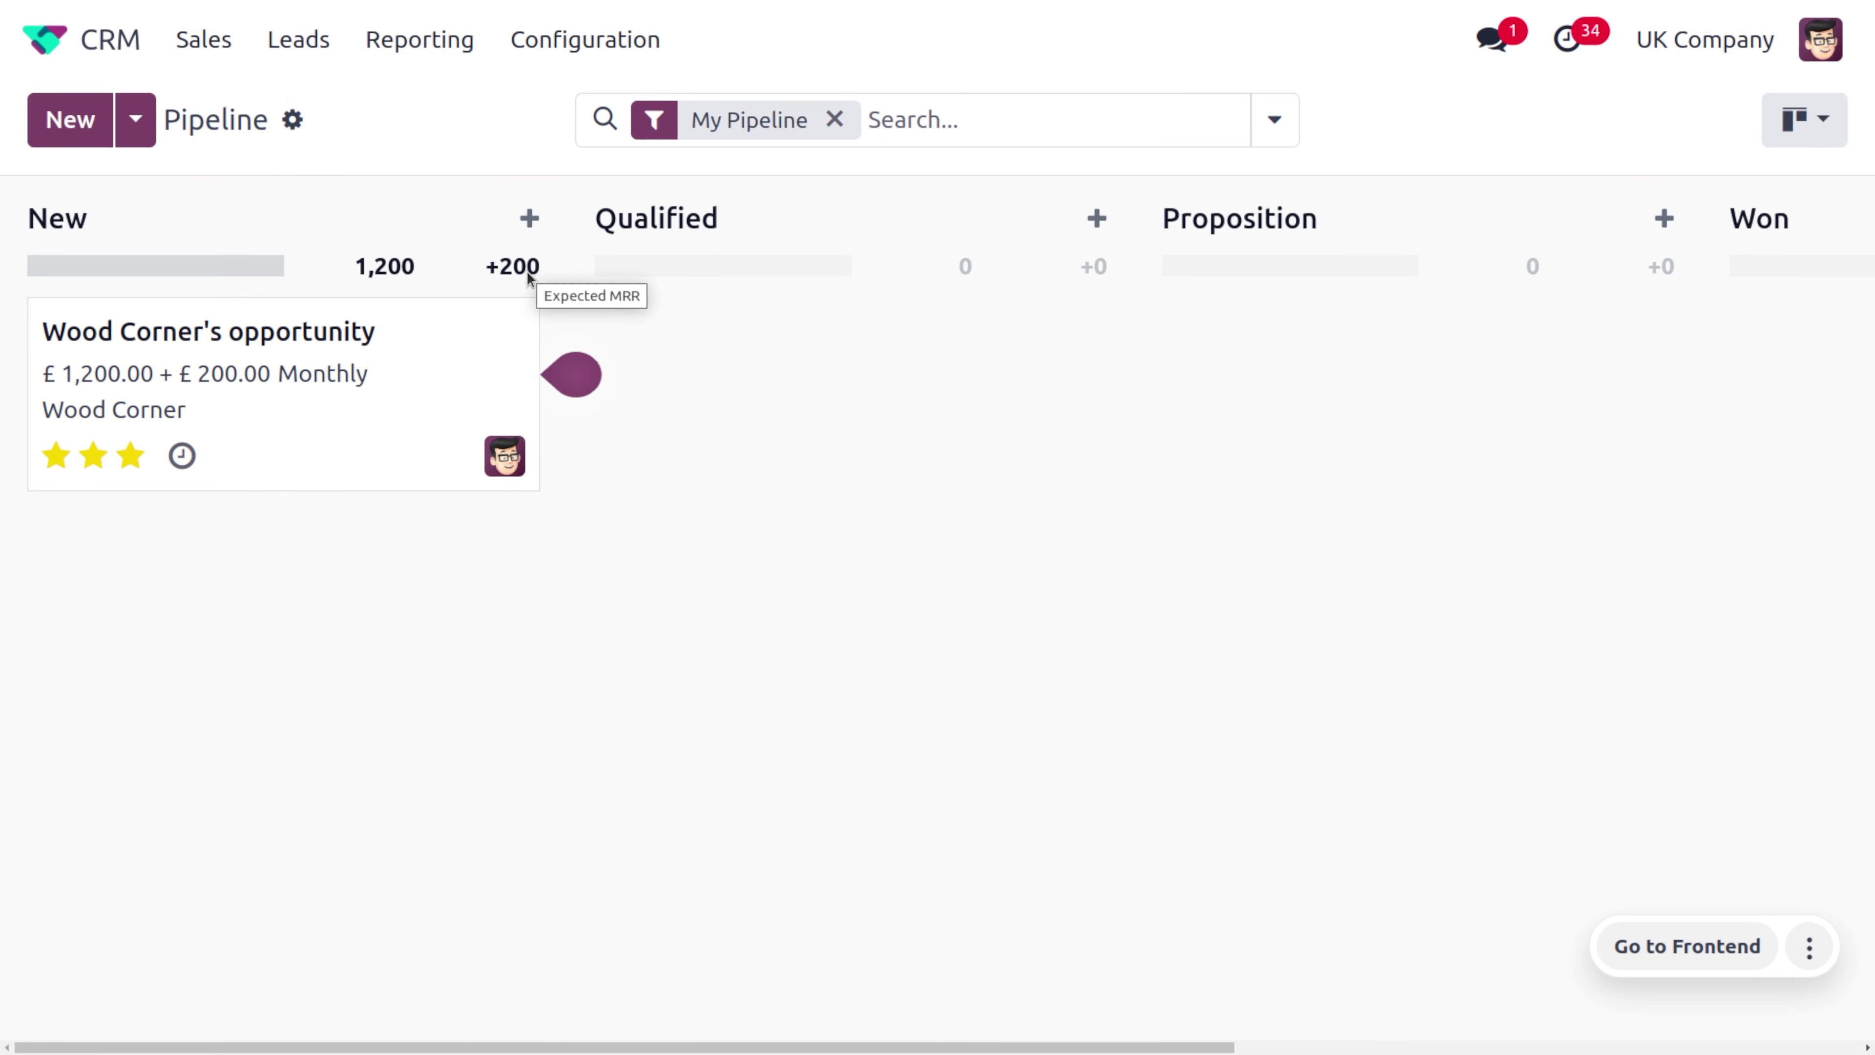
pyautogui.moveTo(310, 440)
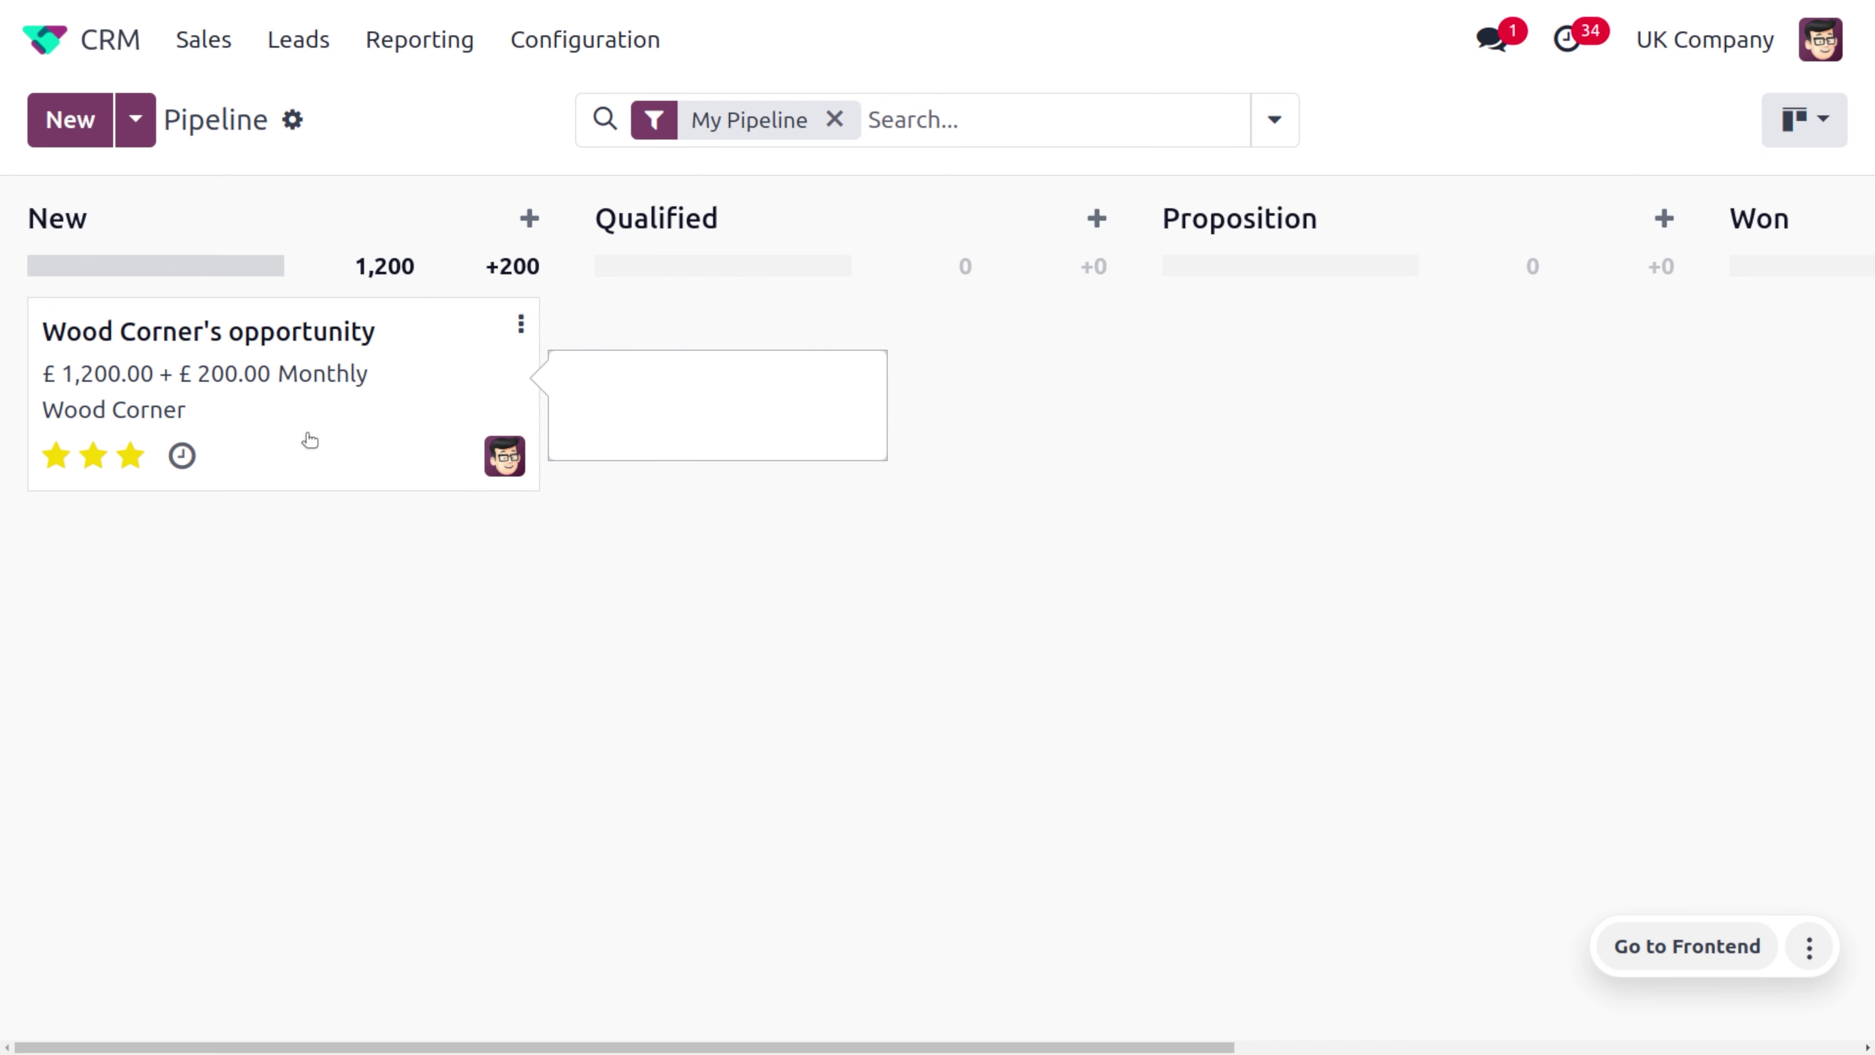
pyautogui.click(257, 414)
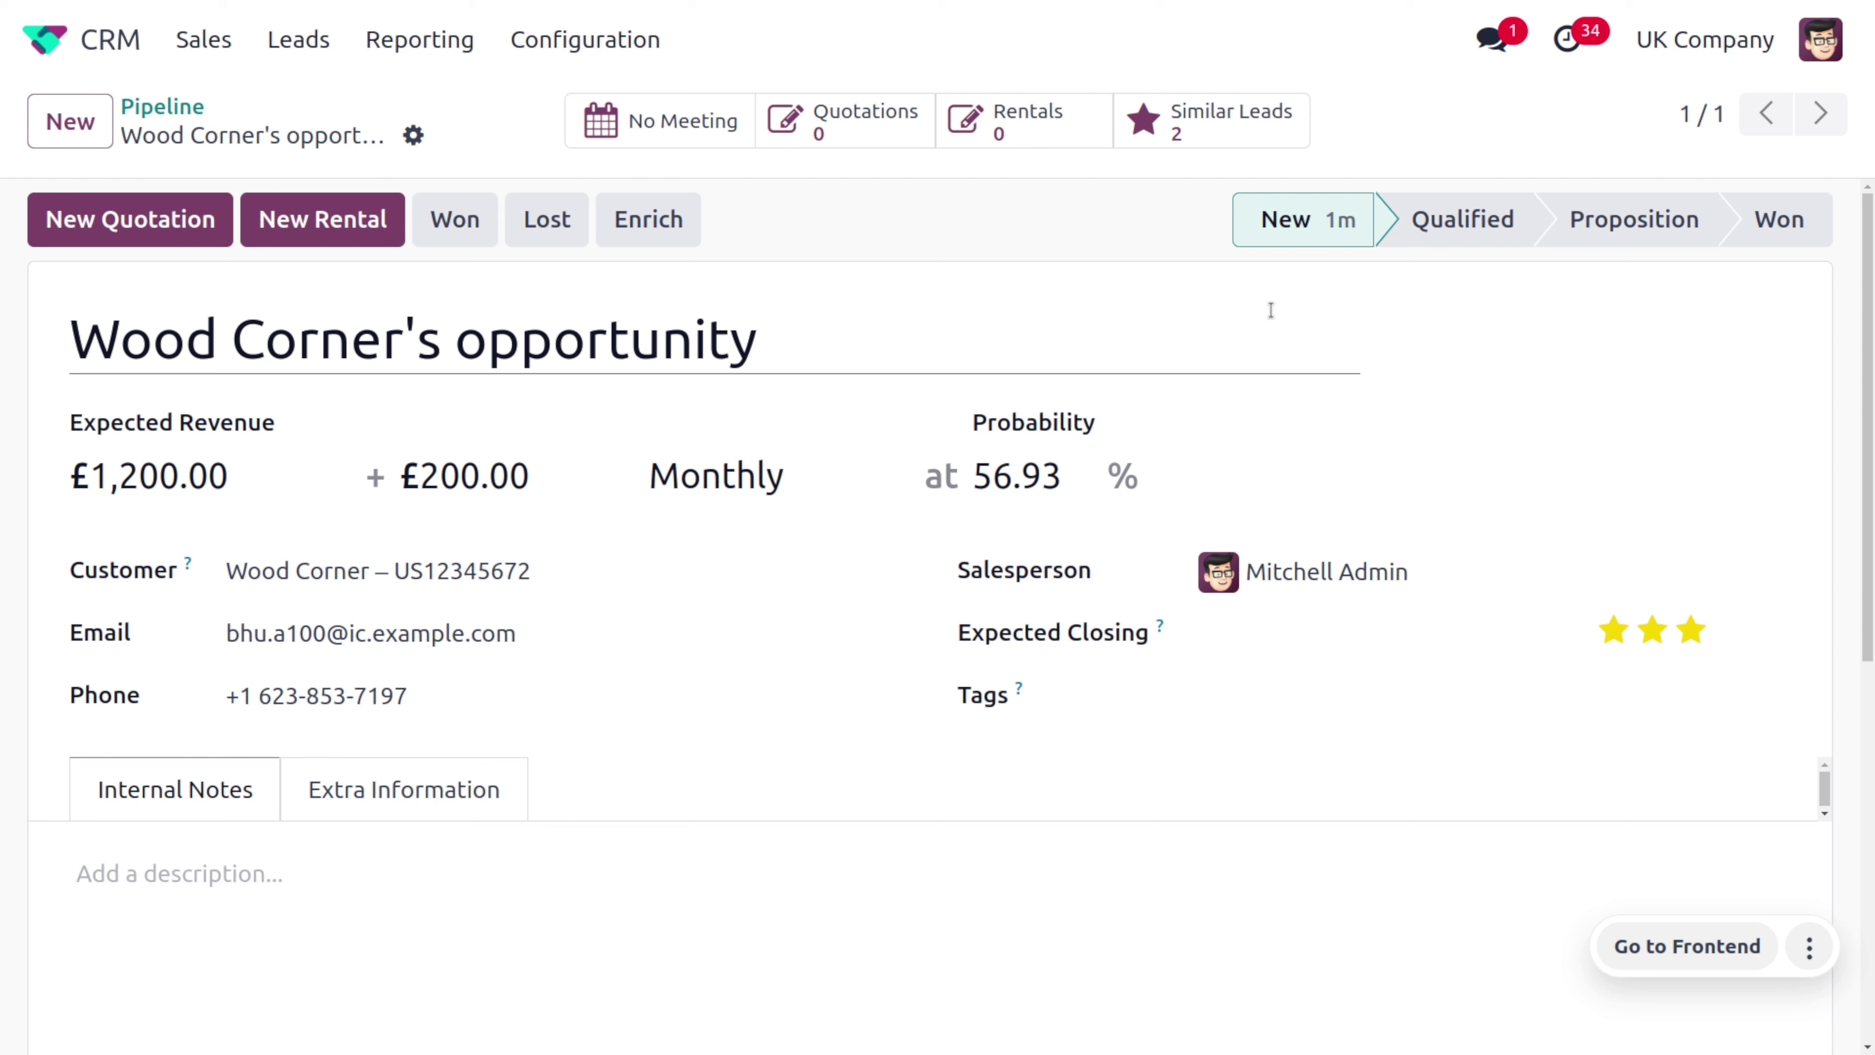
# Step: Move the opportunity to Qualified, log the note 'software maintance for 6 month', save, and create a quotation
pyautogui.click(1471, 214)
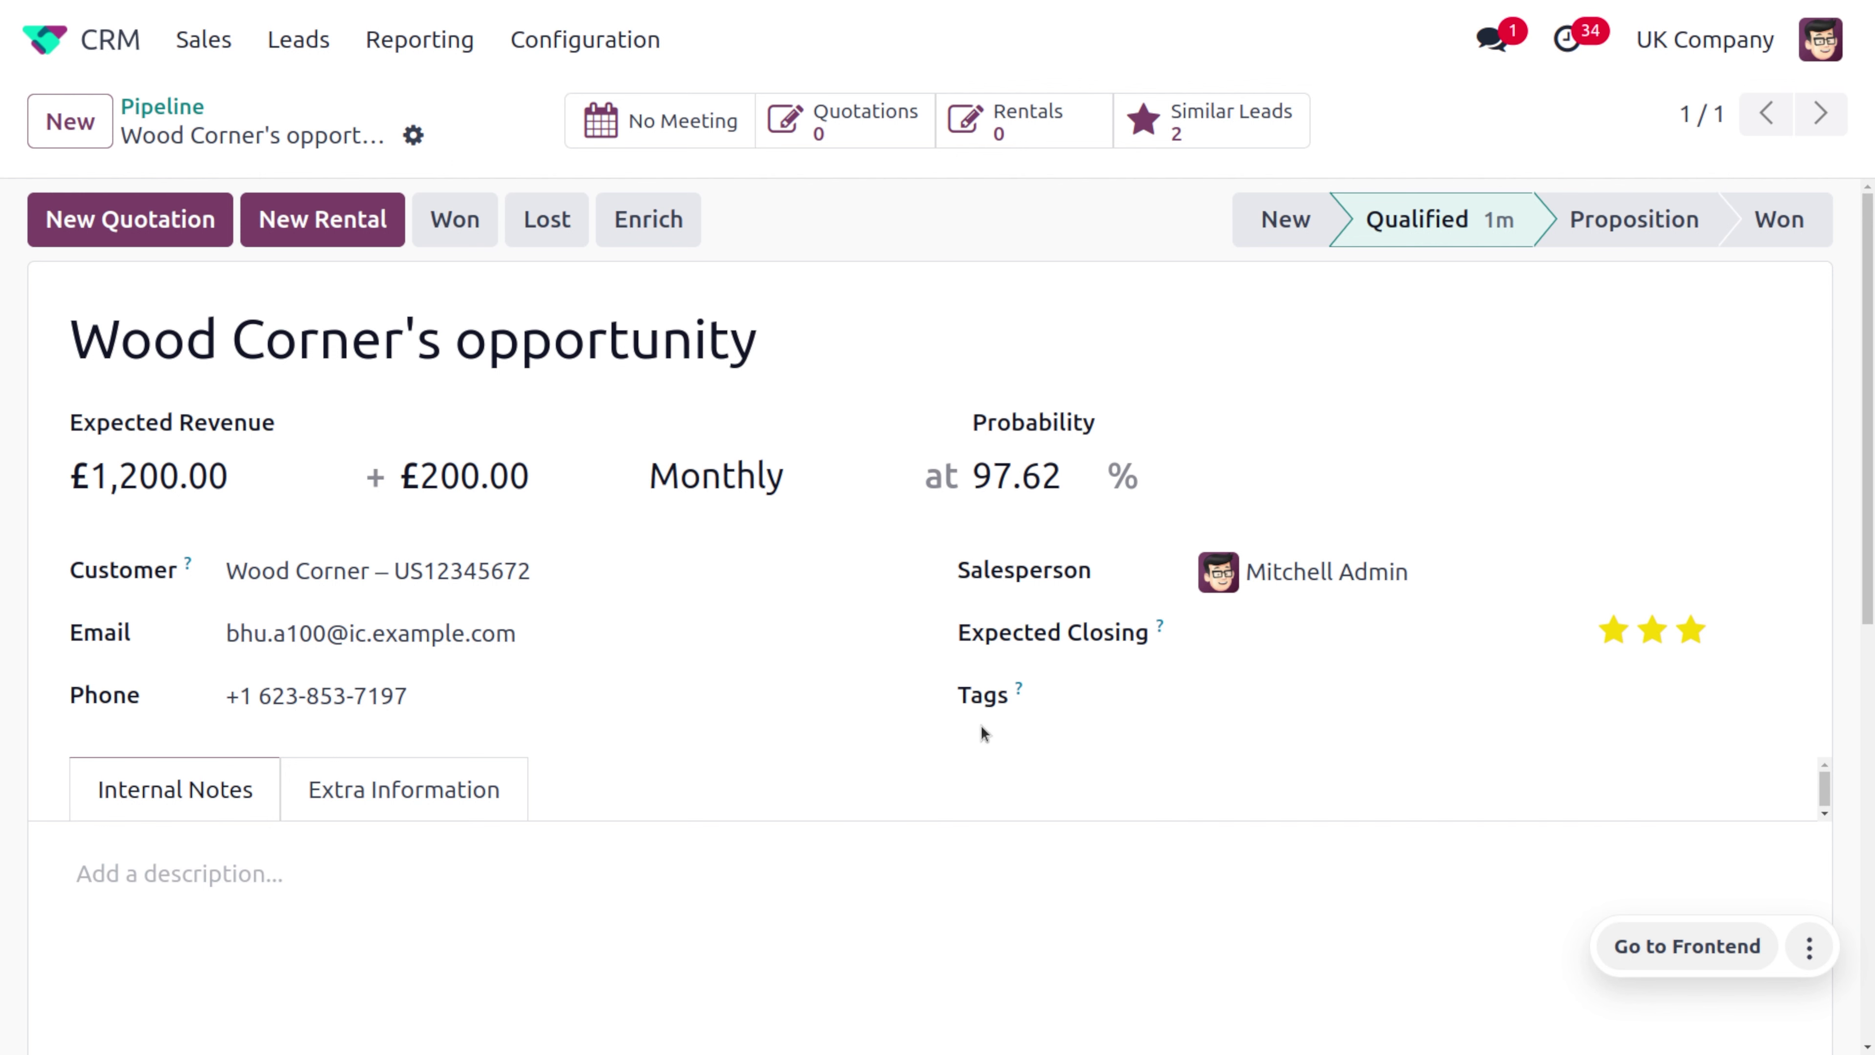
pyautogui.click(522, 906)
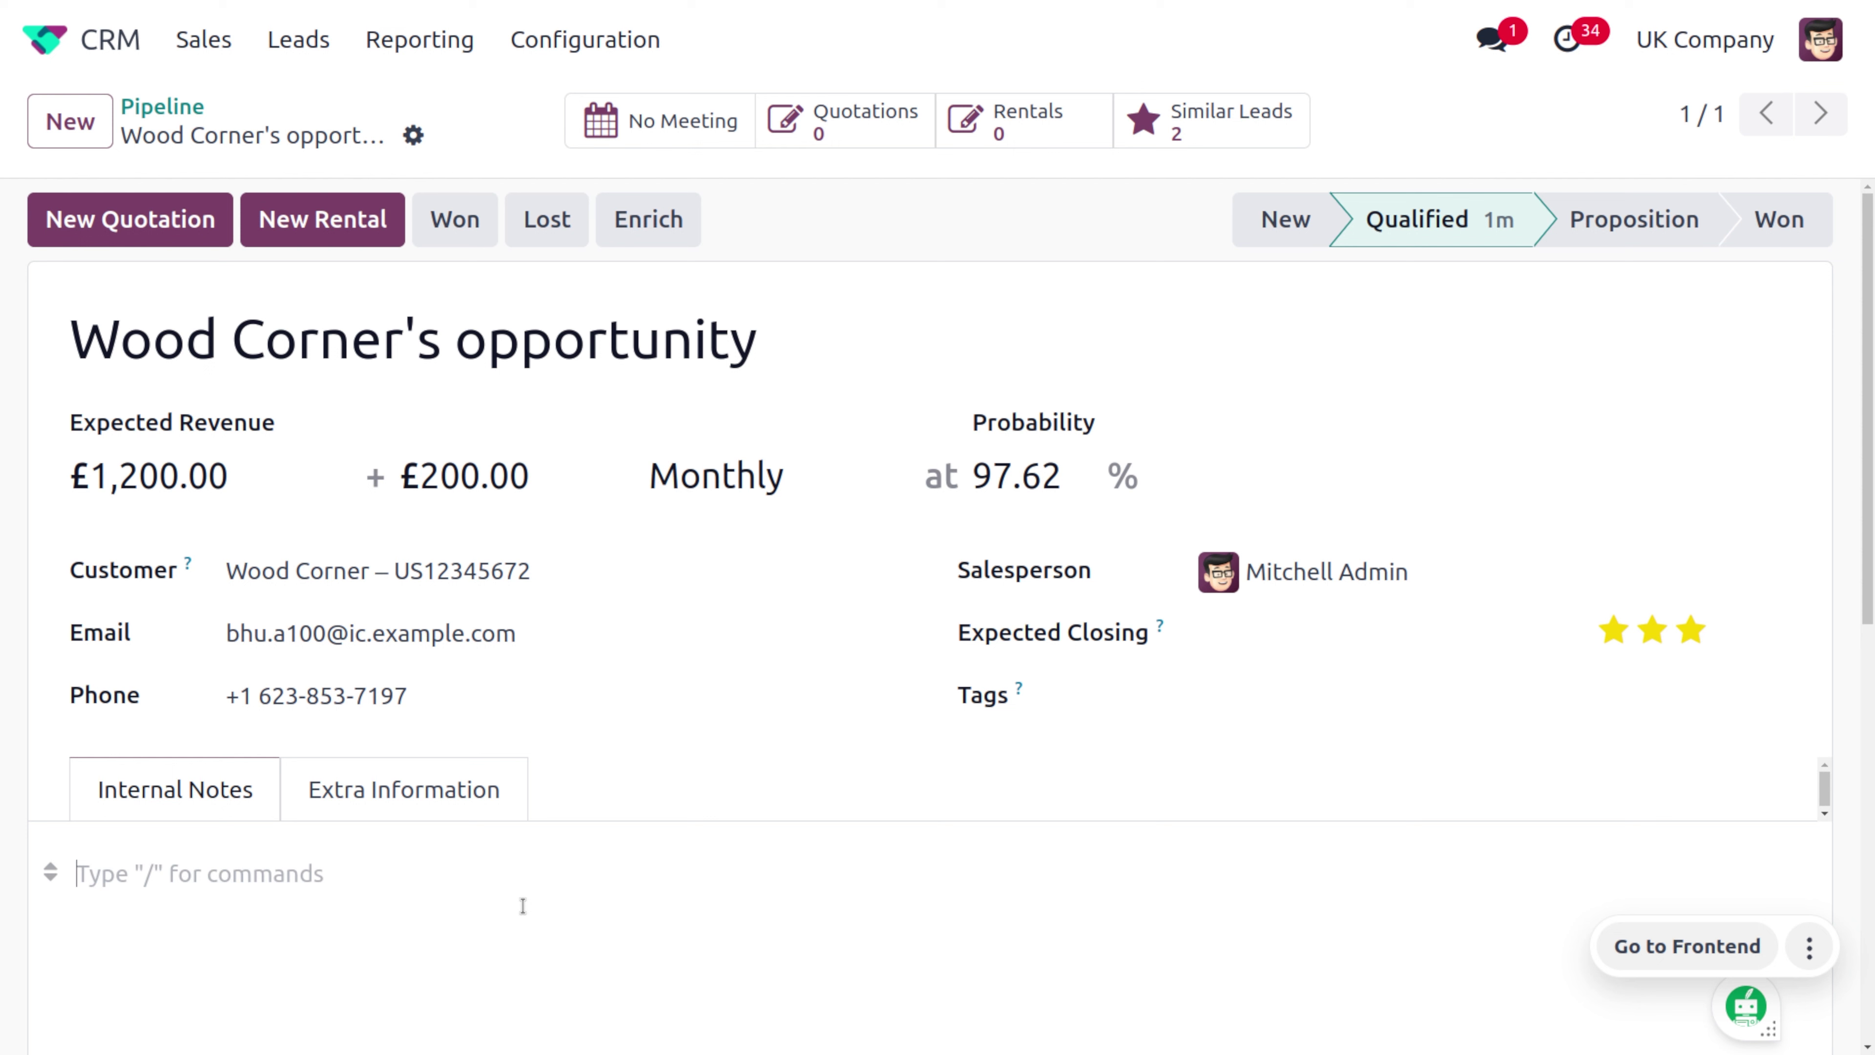
pyautogui.write('softwa')
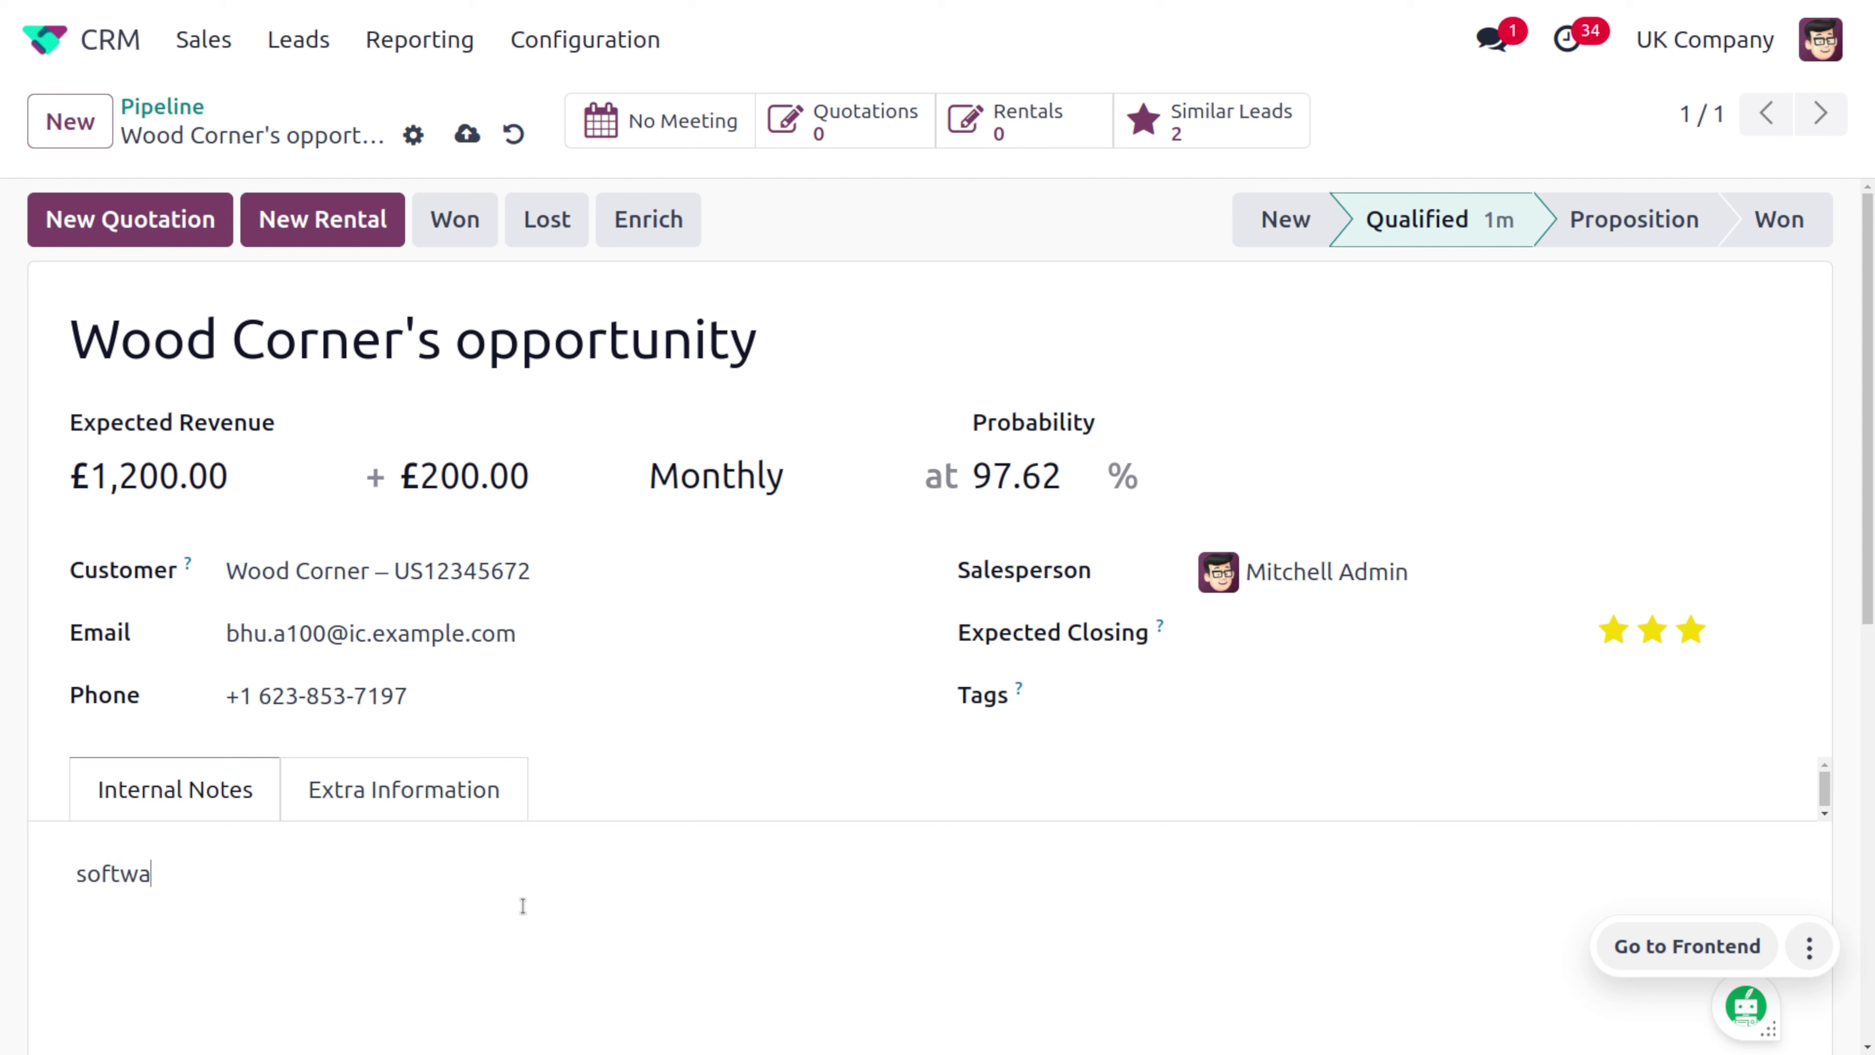
pyautogui.write('re maintance for 6 month')
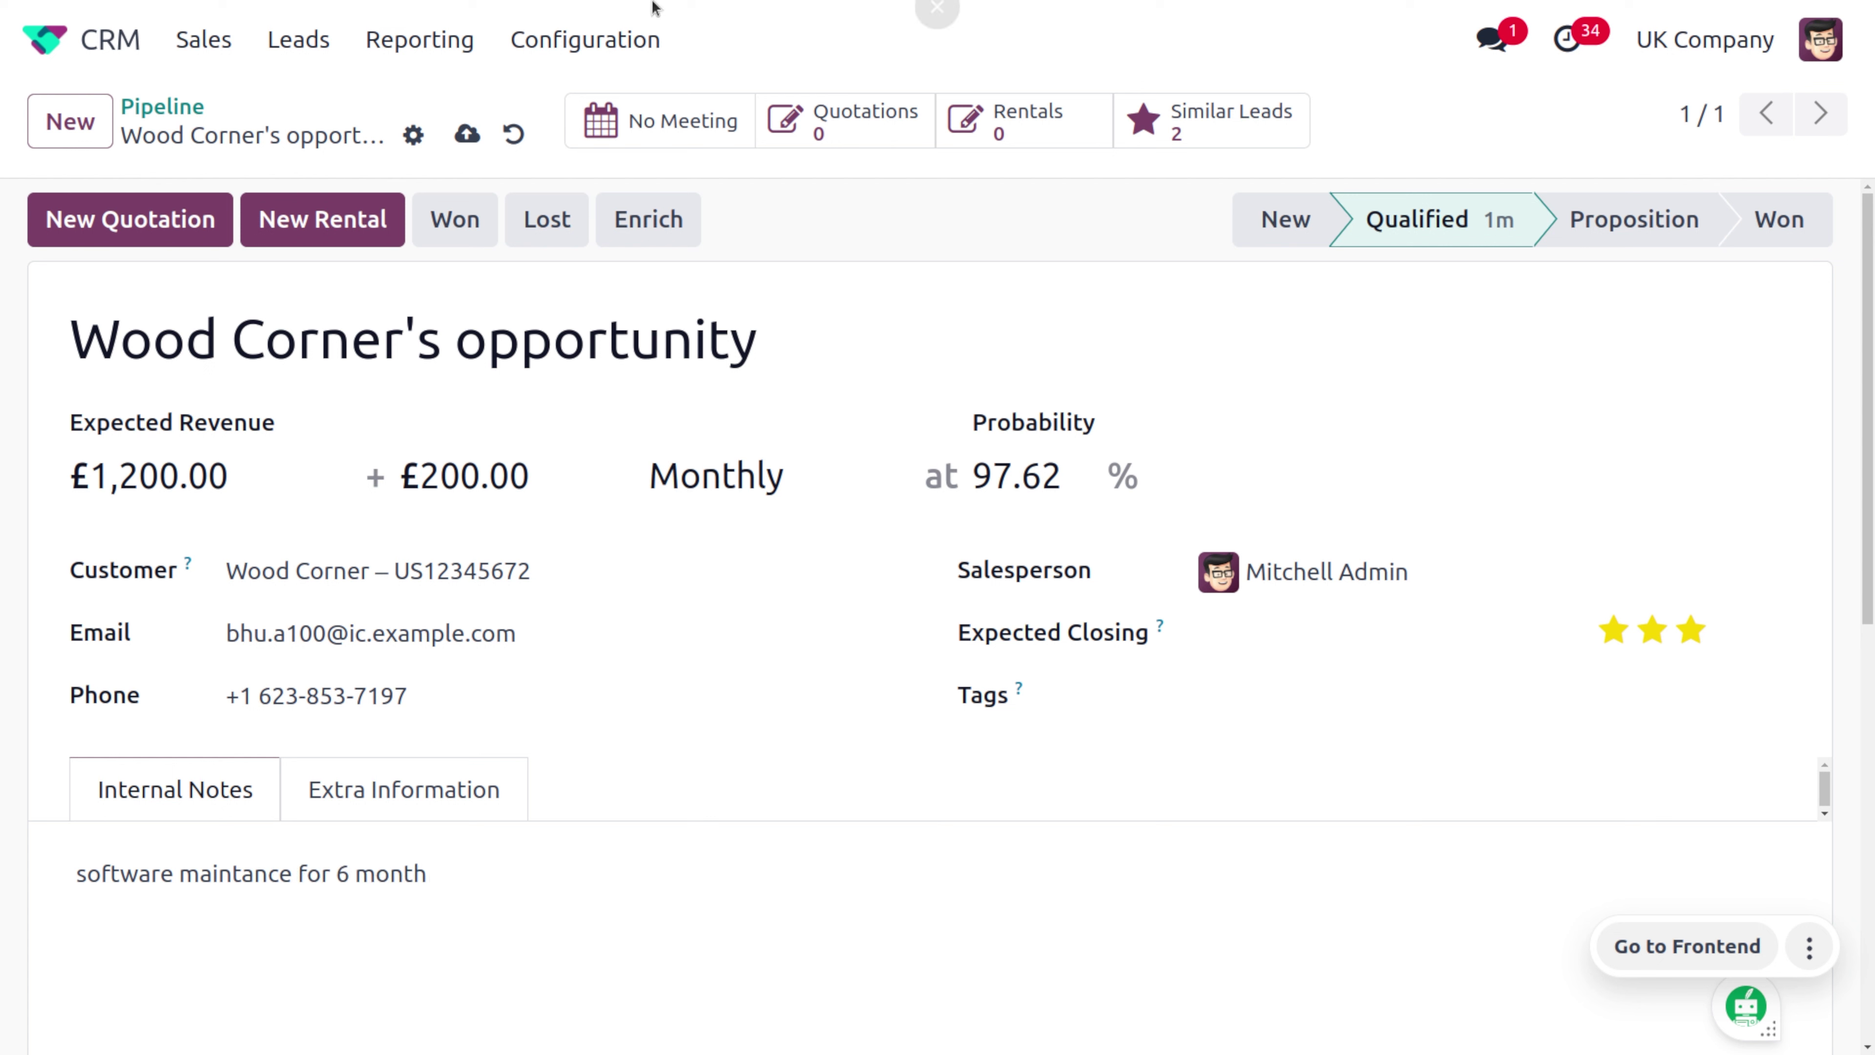
pyautogui.click(466, 134)
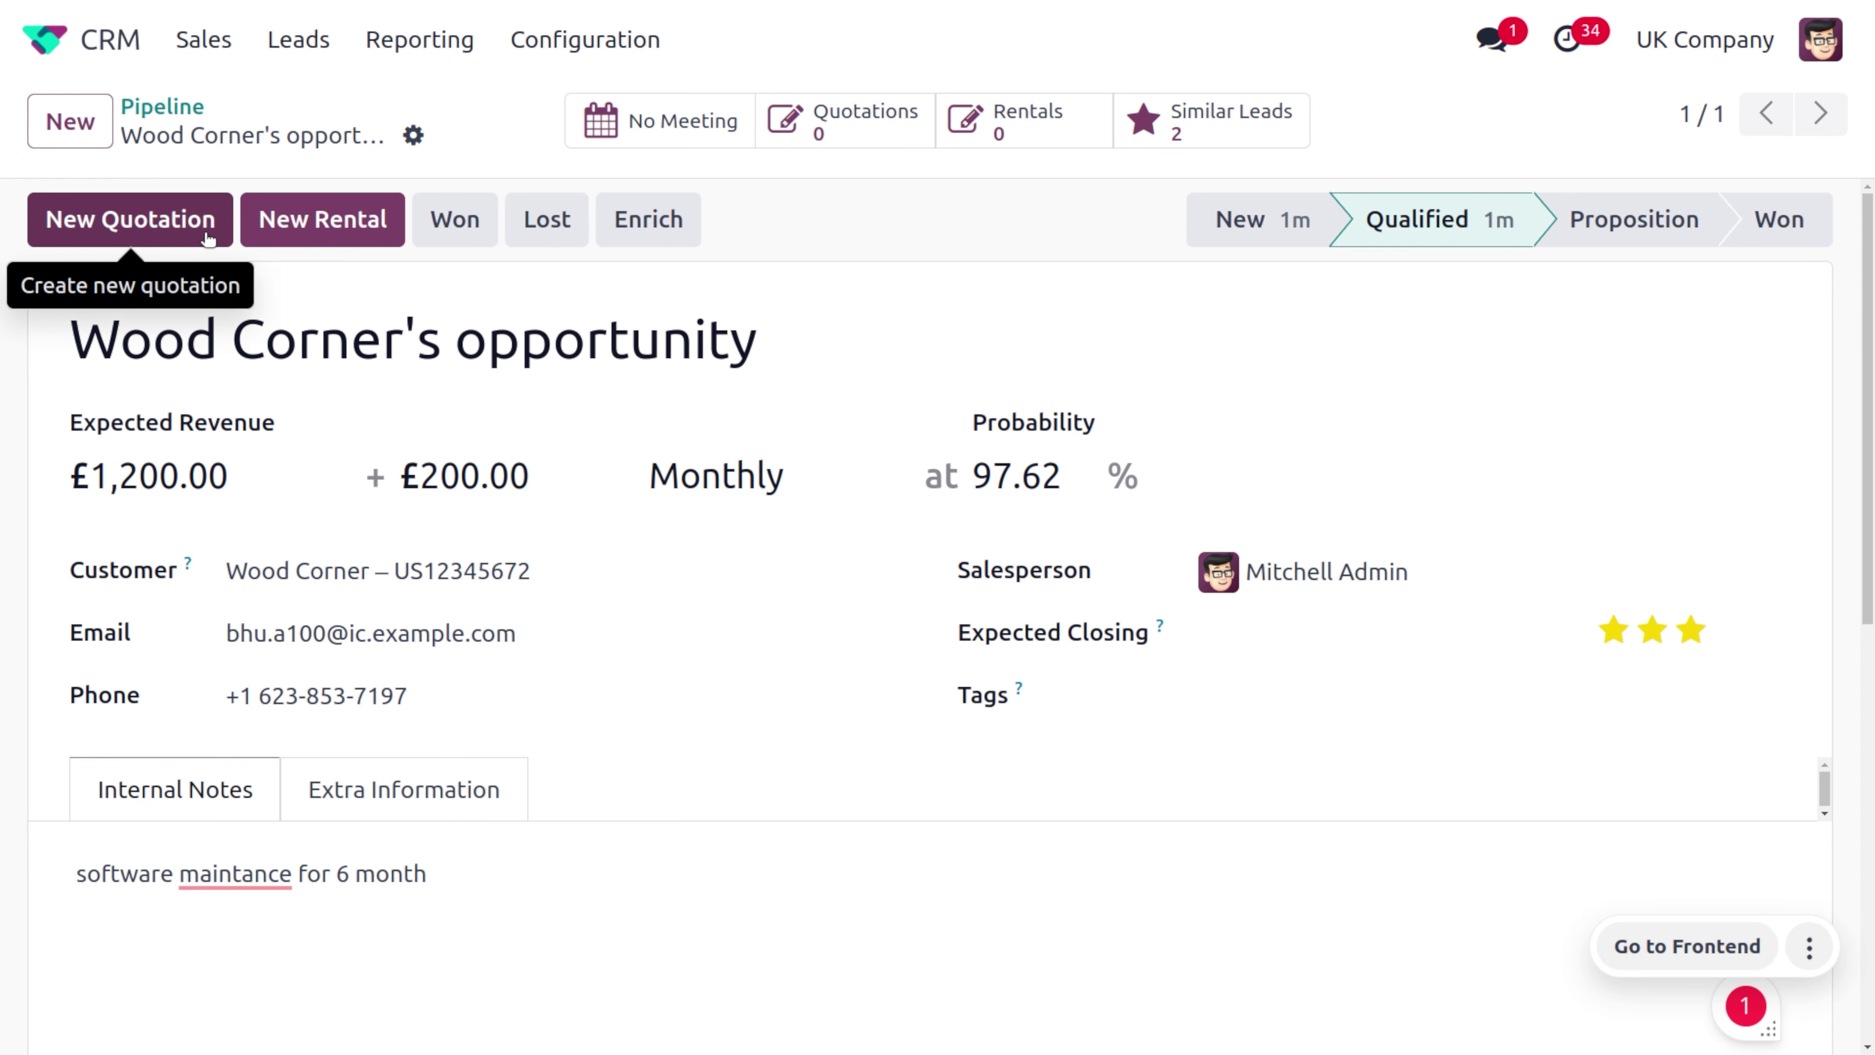
pyautogui.click(208, 238)
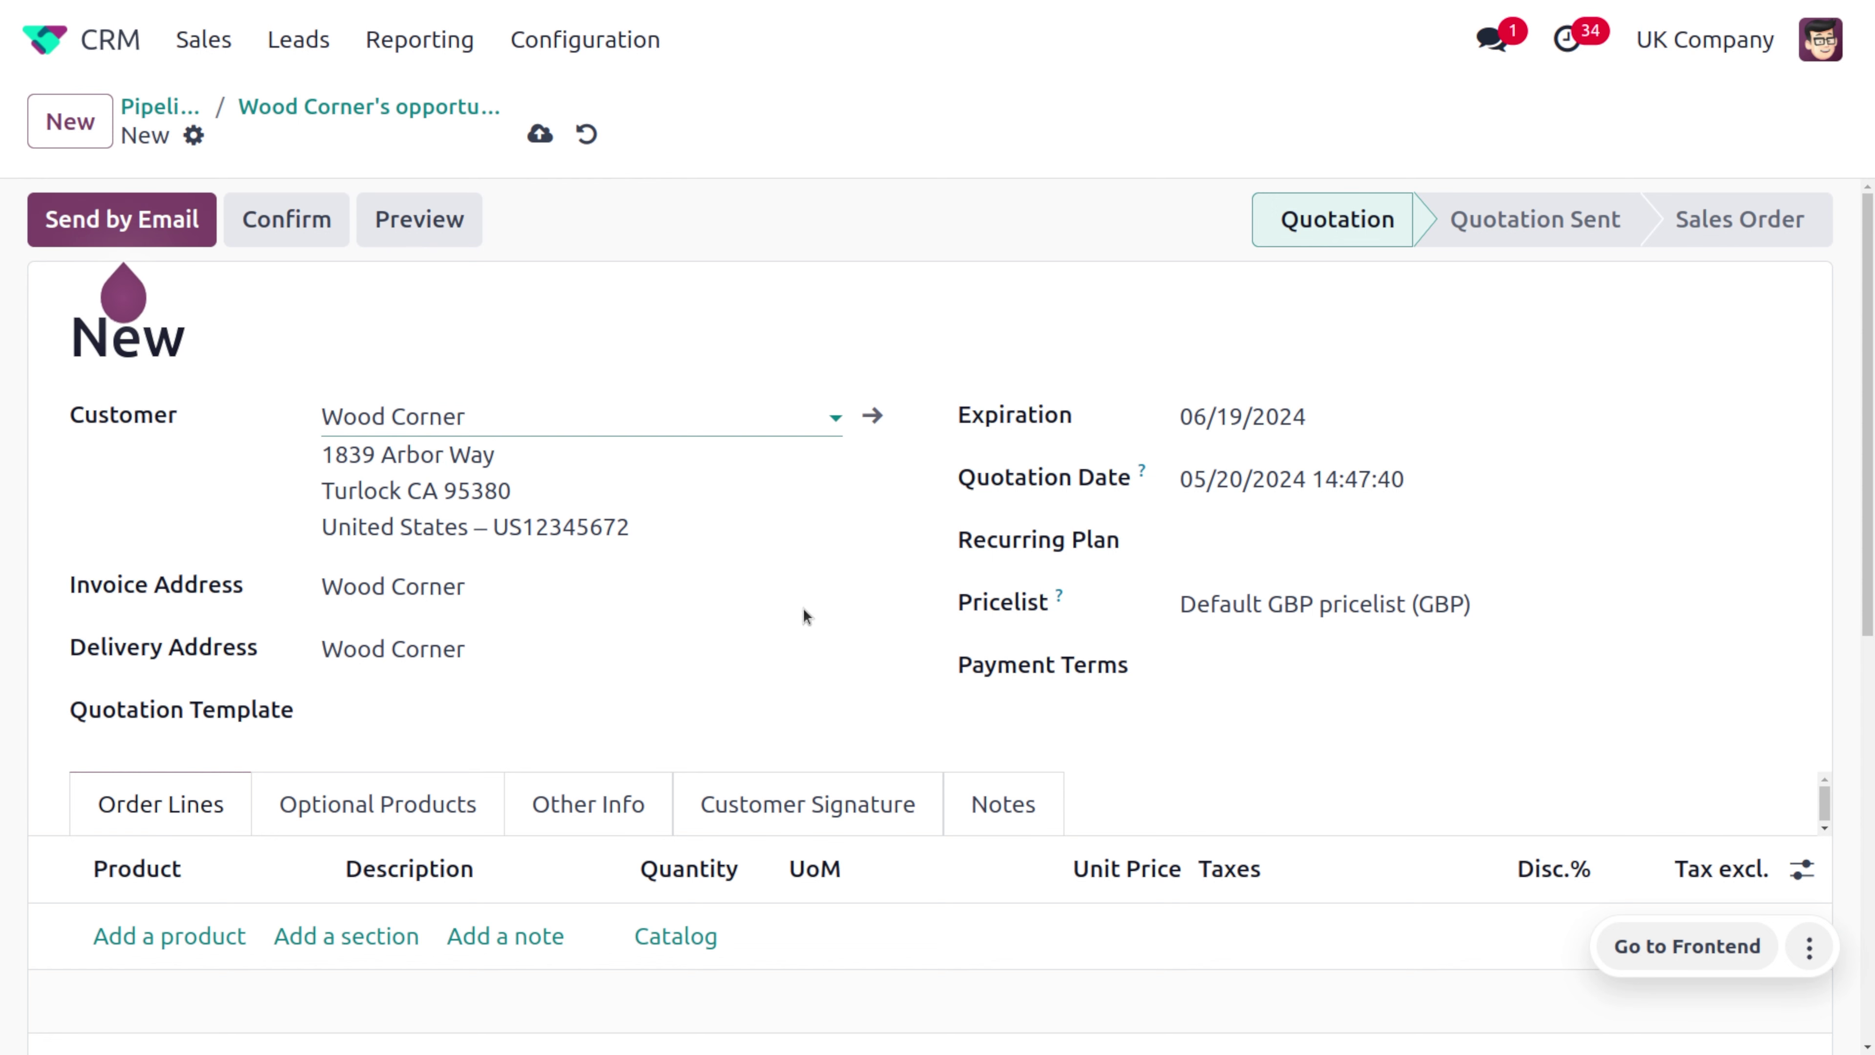
# Step: Add a Software with maintenance agreements product line and review its product details
pyautogui.scroll(-4, 567, 697)
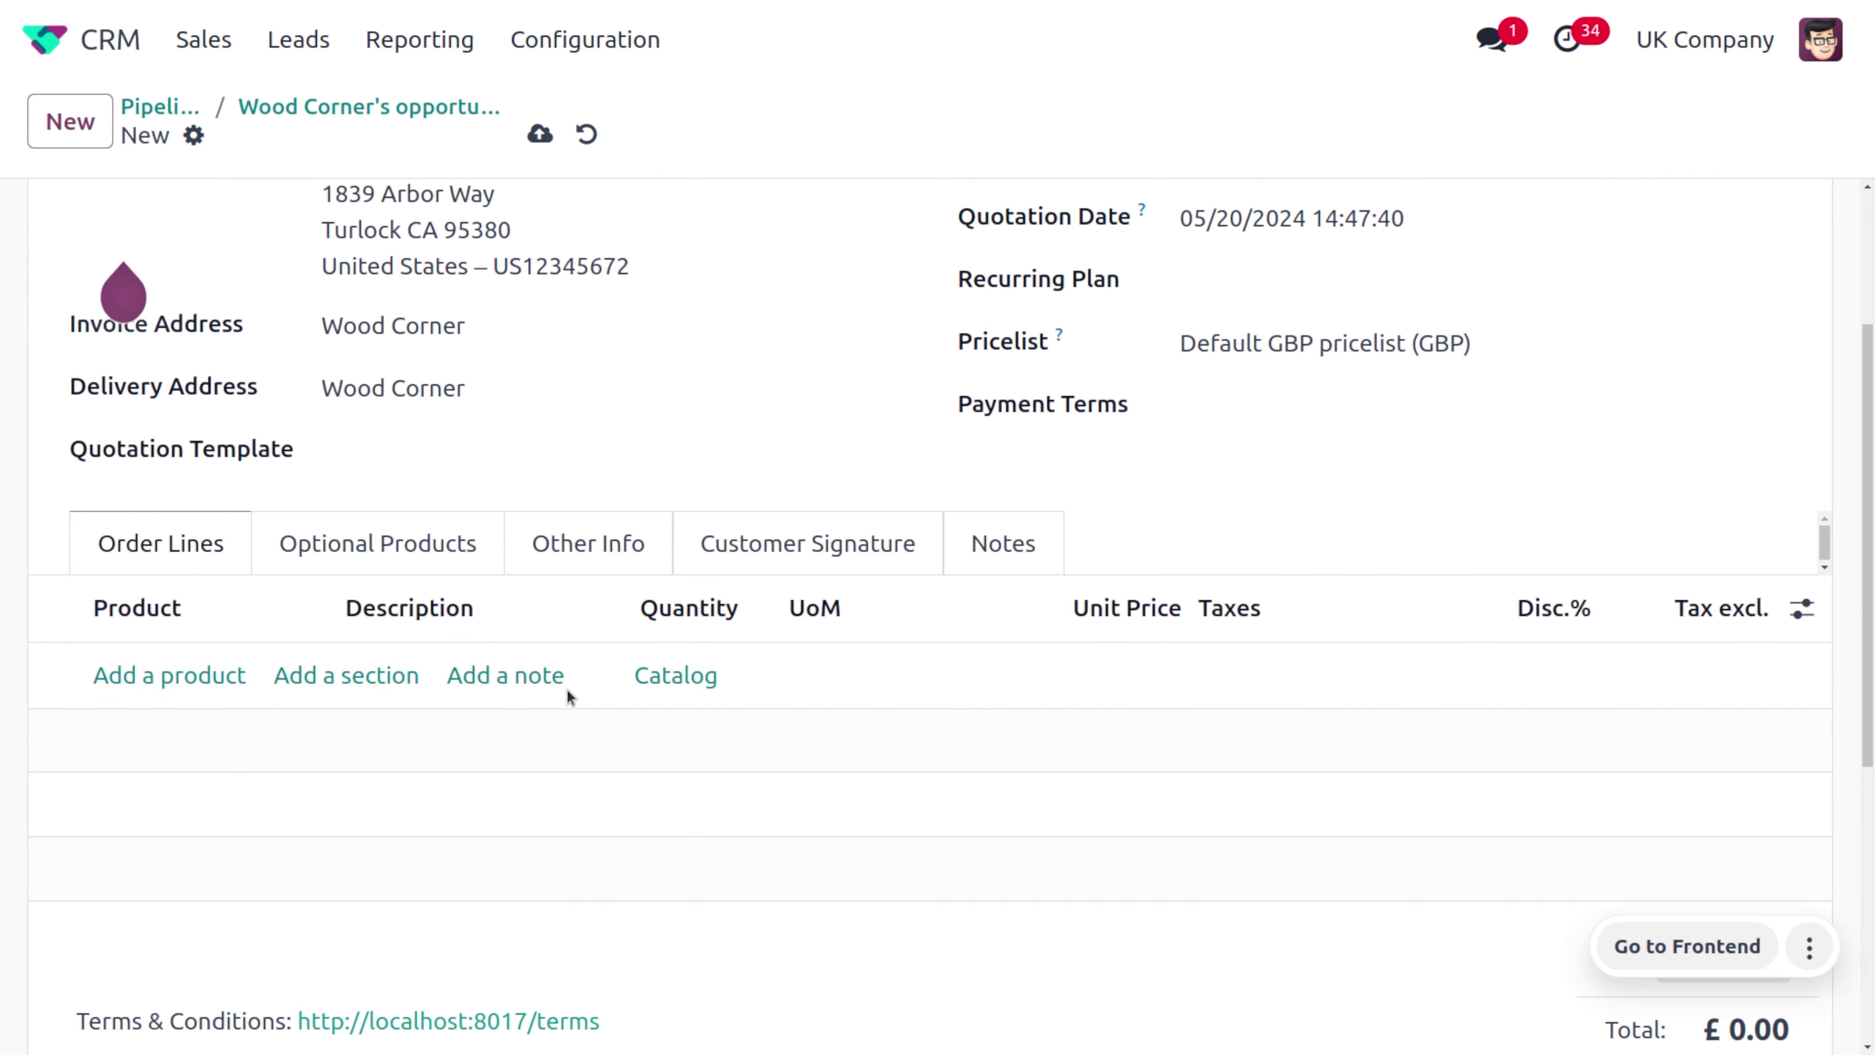
pyautogui.click(219, 664)
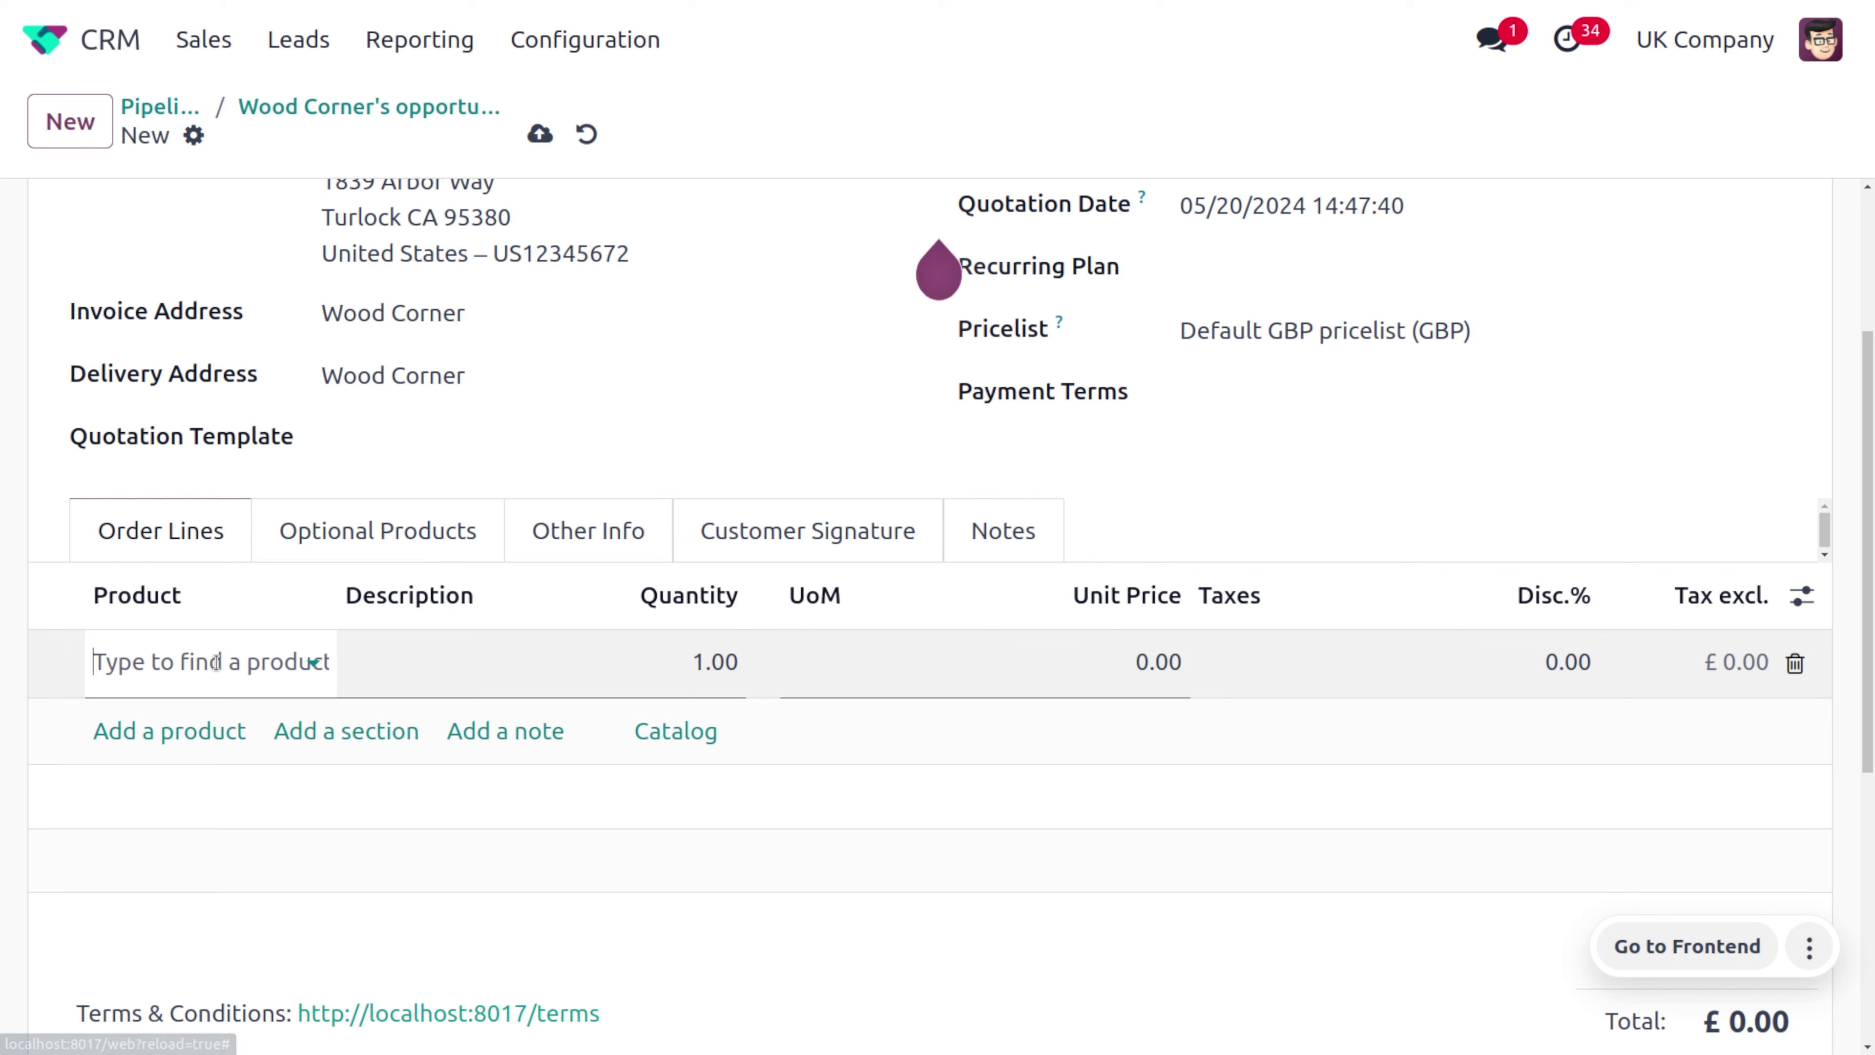
pyautogui.write('sof')
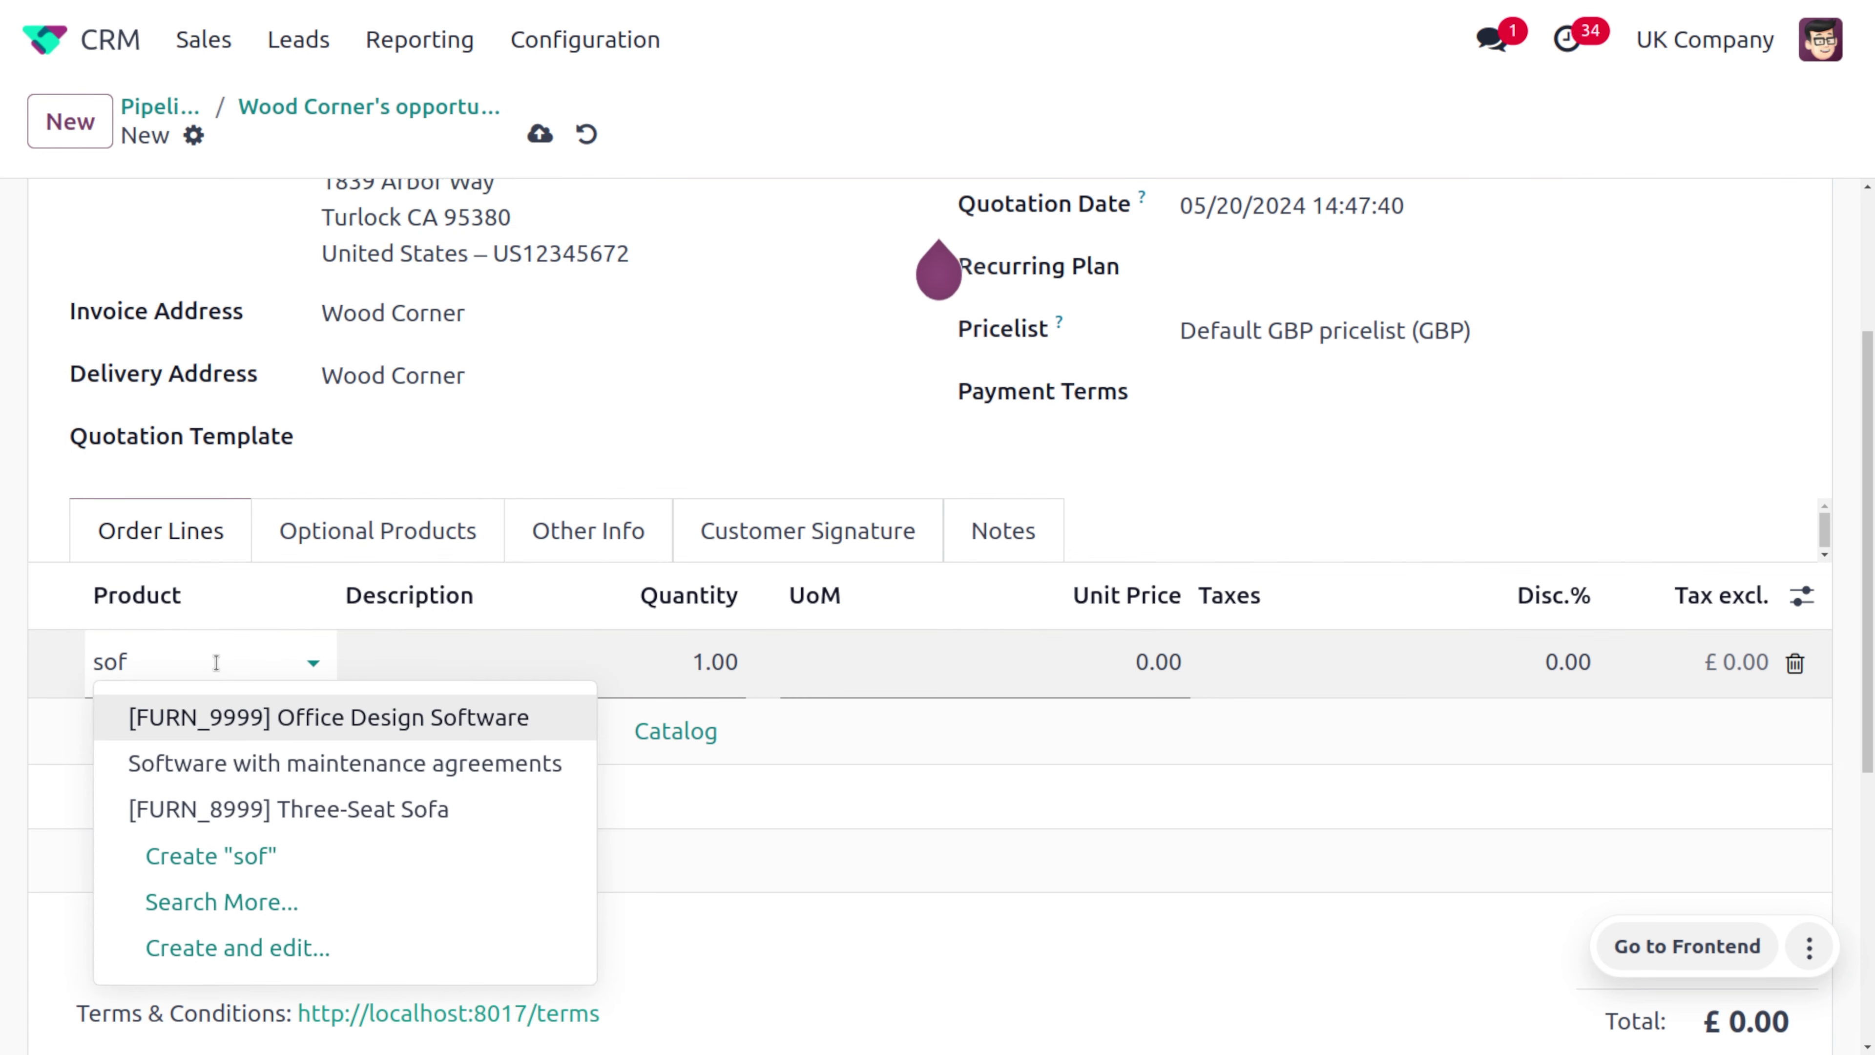
pyautogui.press('Escape')
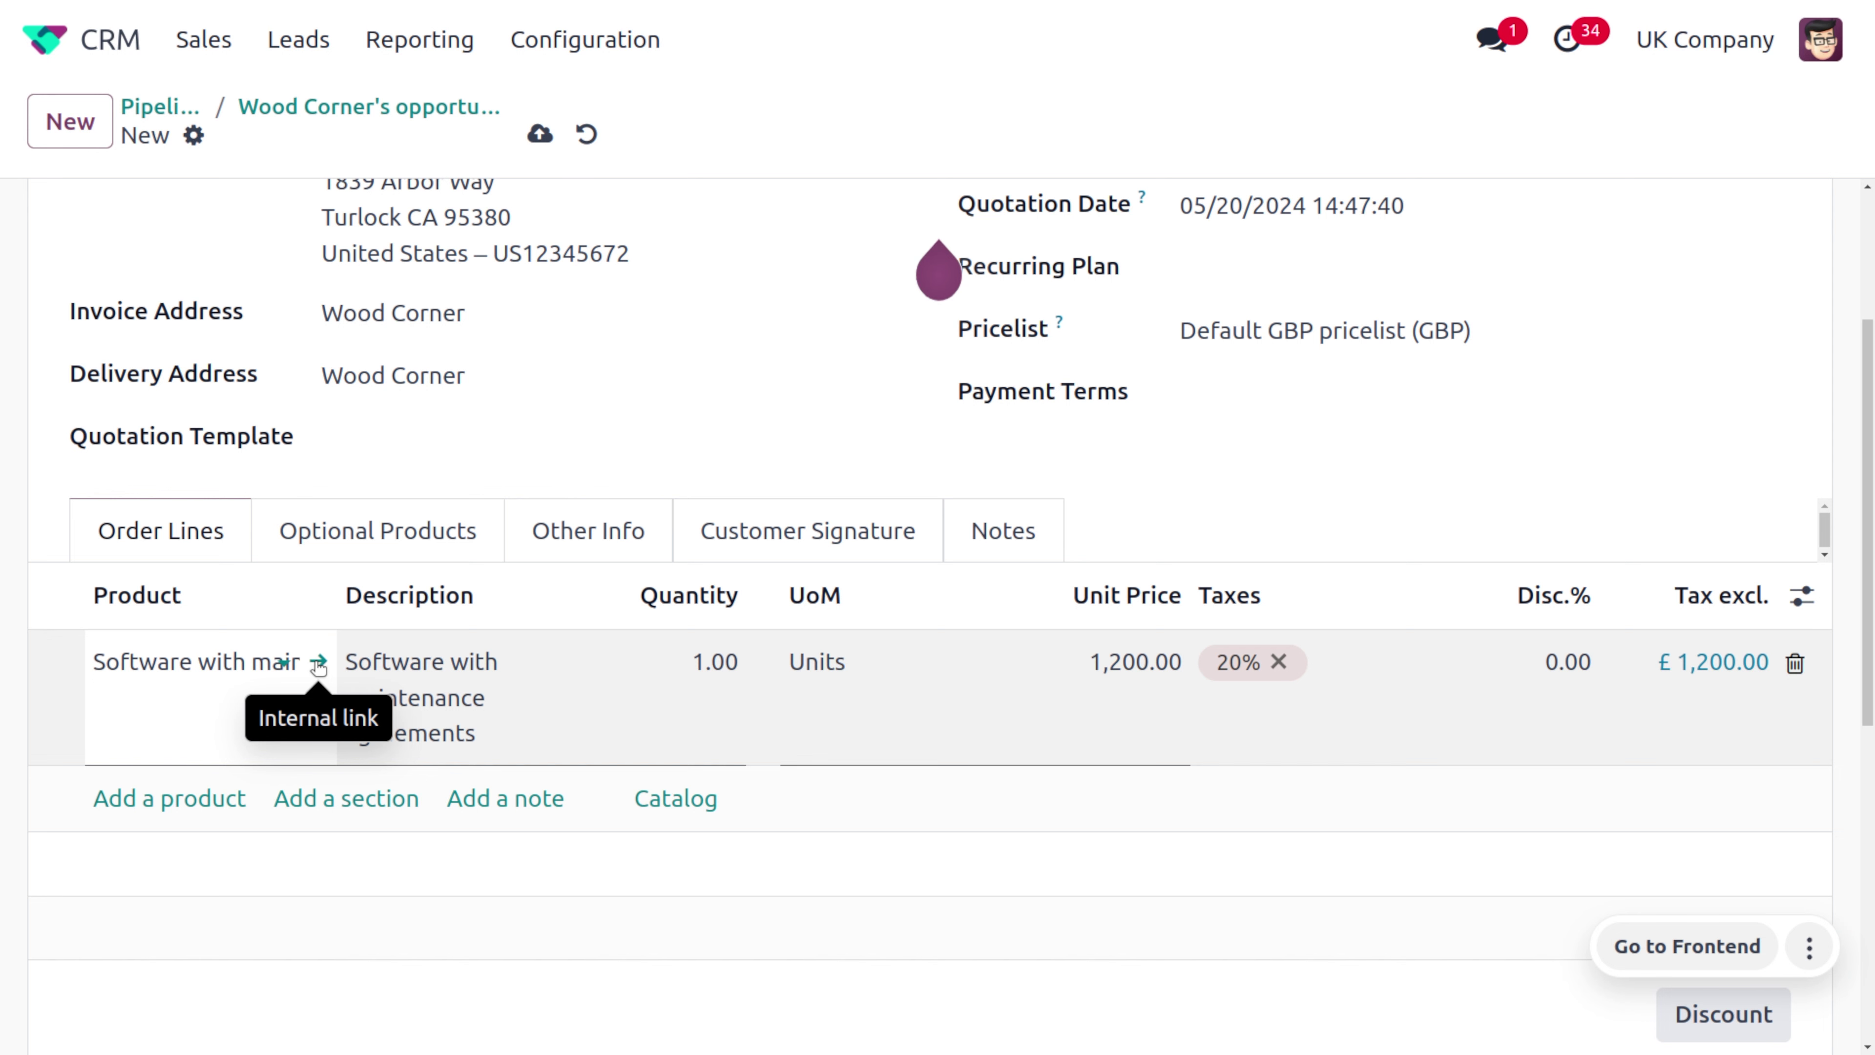
pyautogui.click(318, 663)
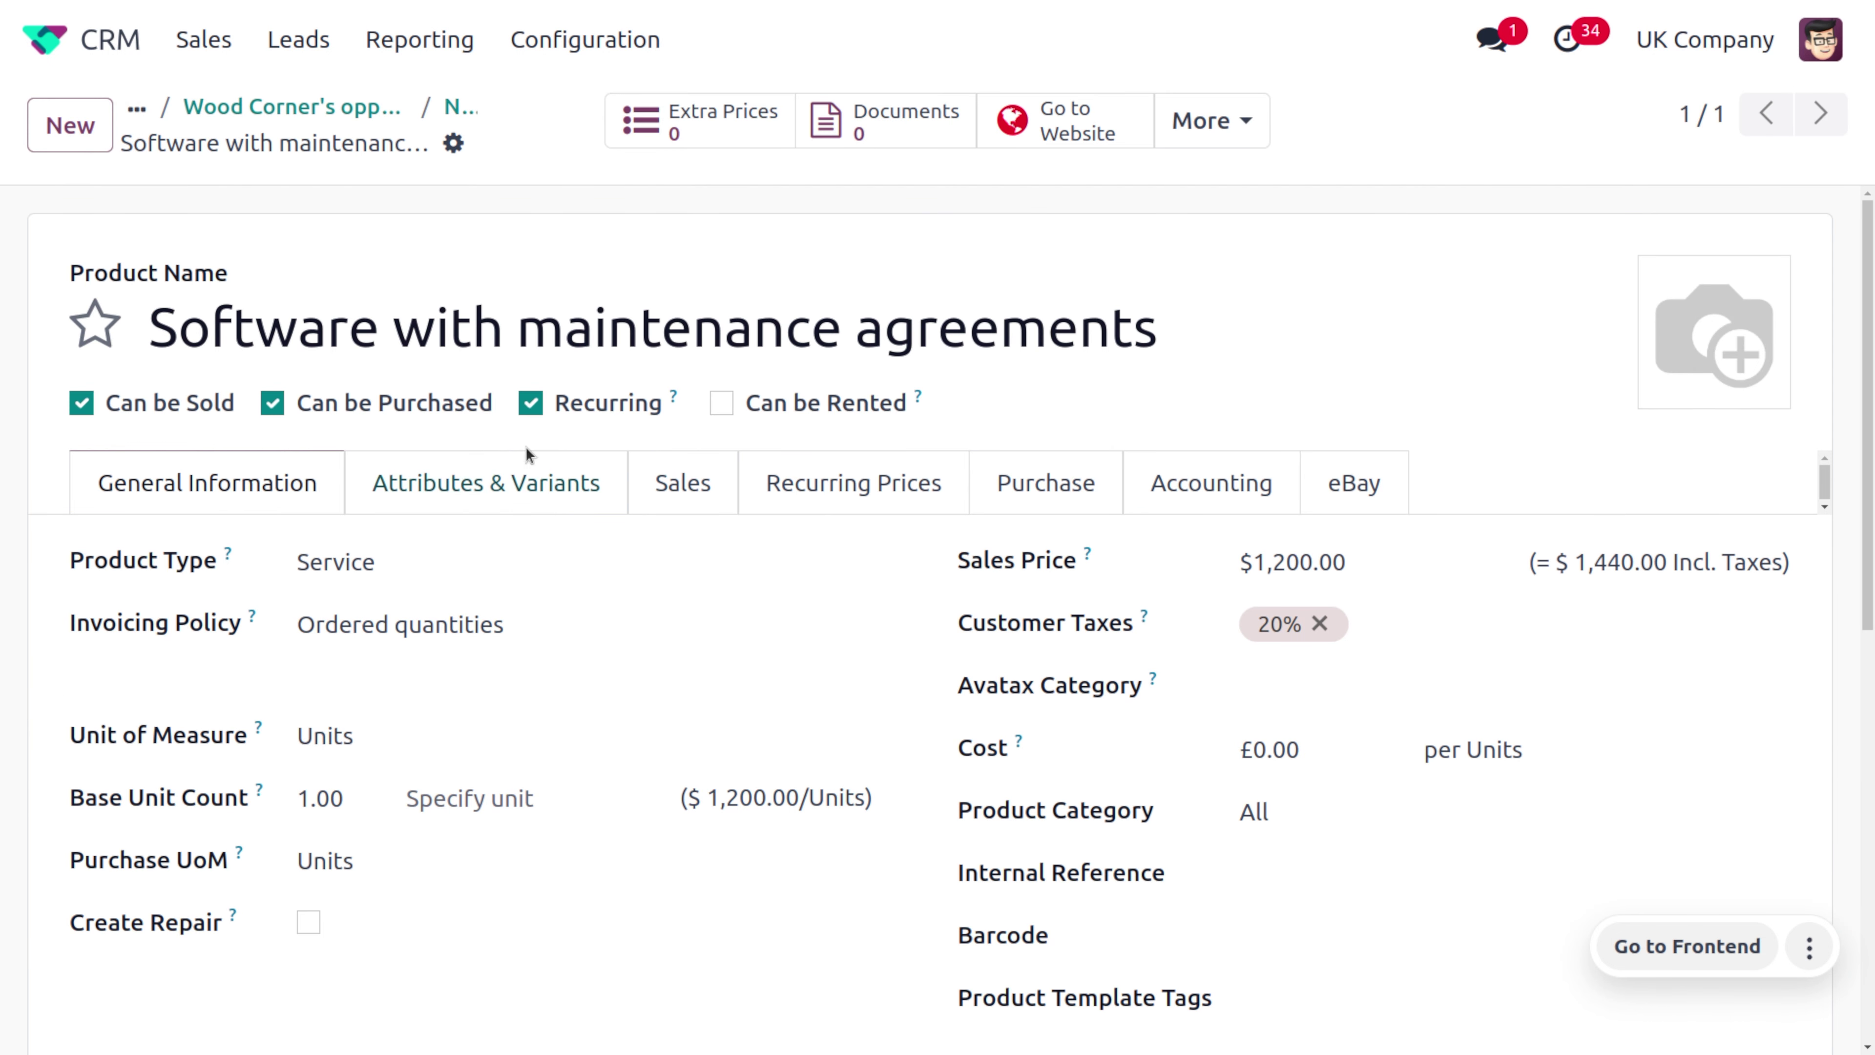
pyautogui.click(458, 111)
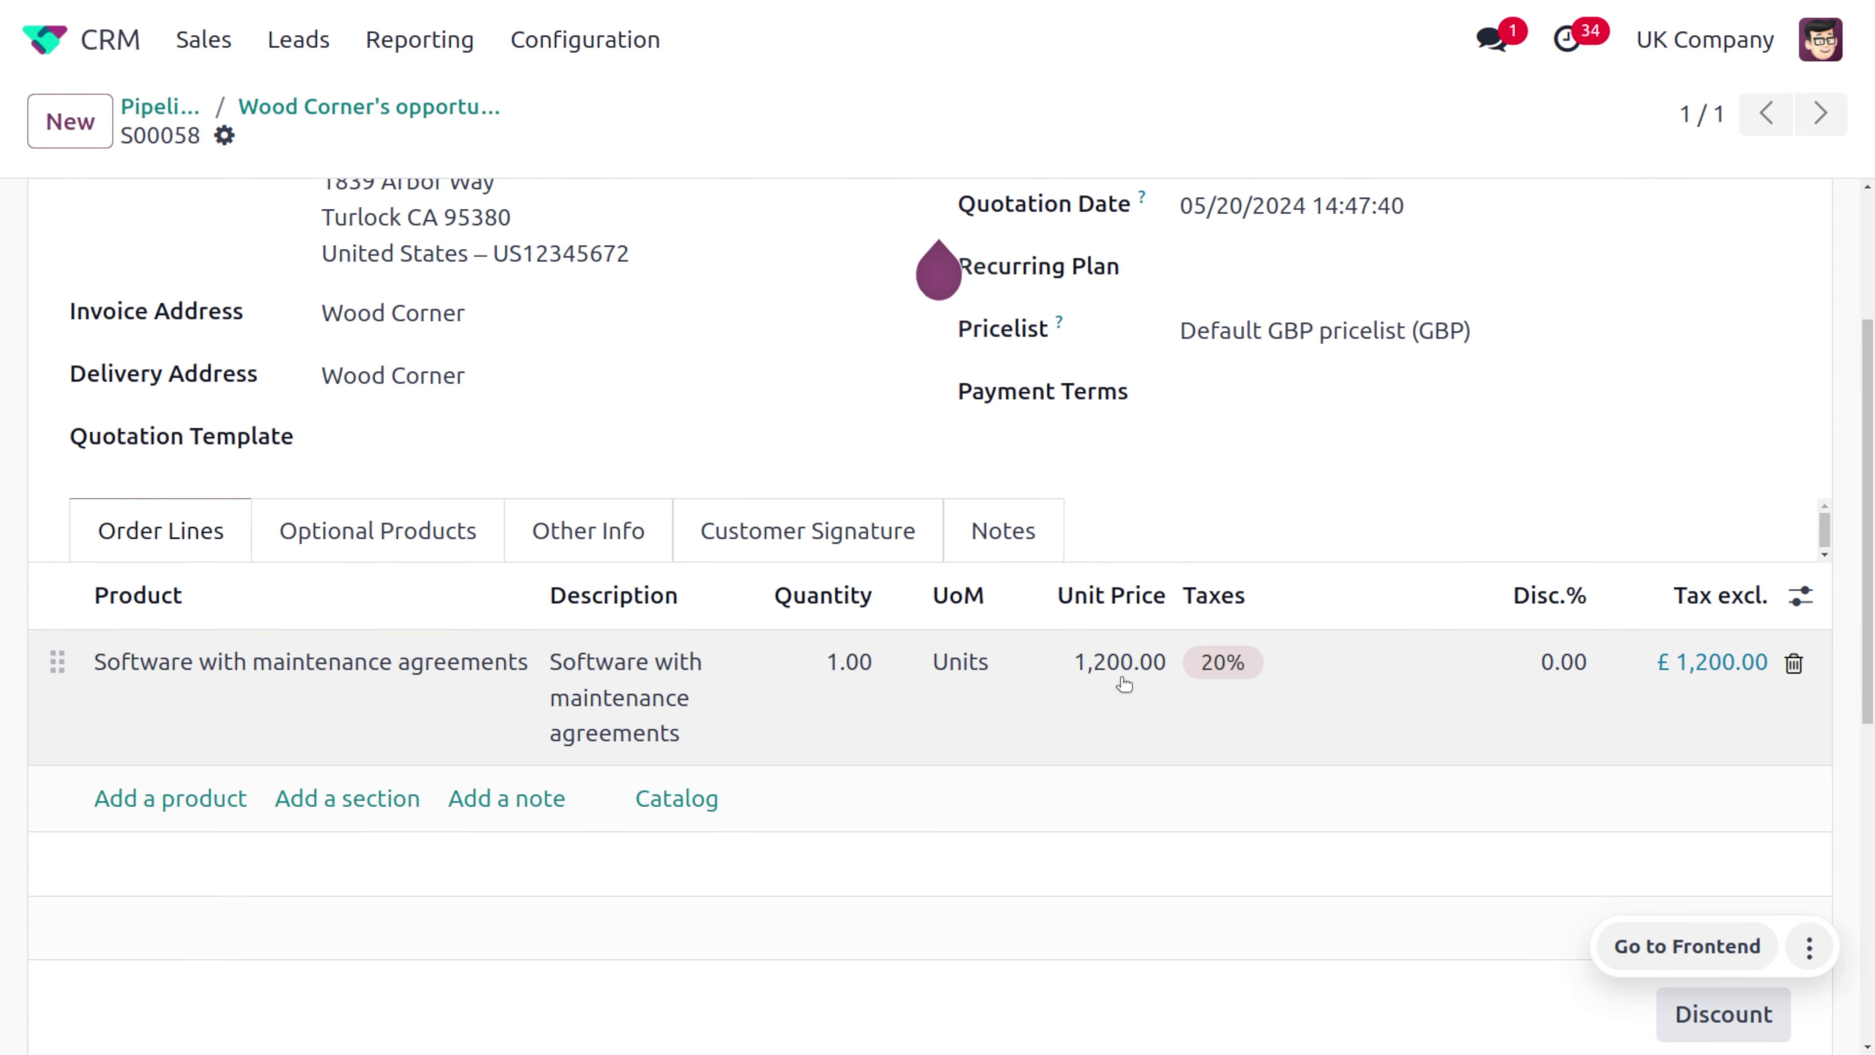
# Step: Change the line's unit price from 1,200.00 to 200
pyautogui.click(1110, 669)
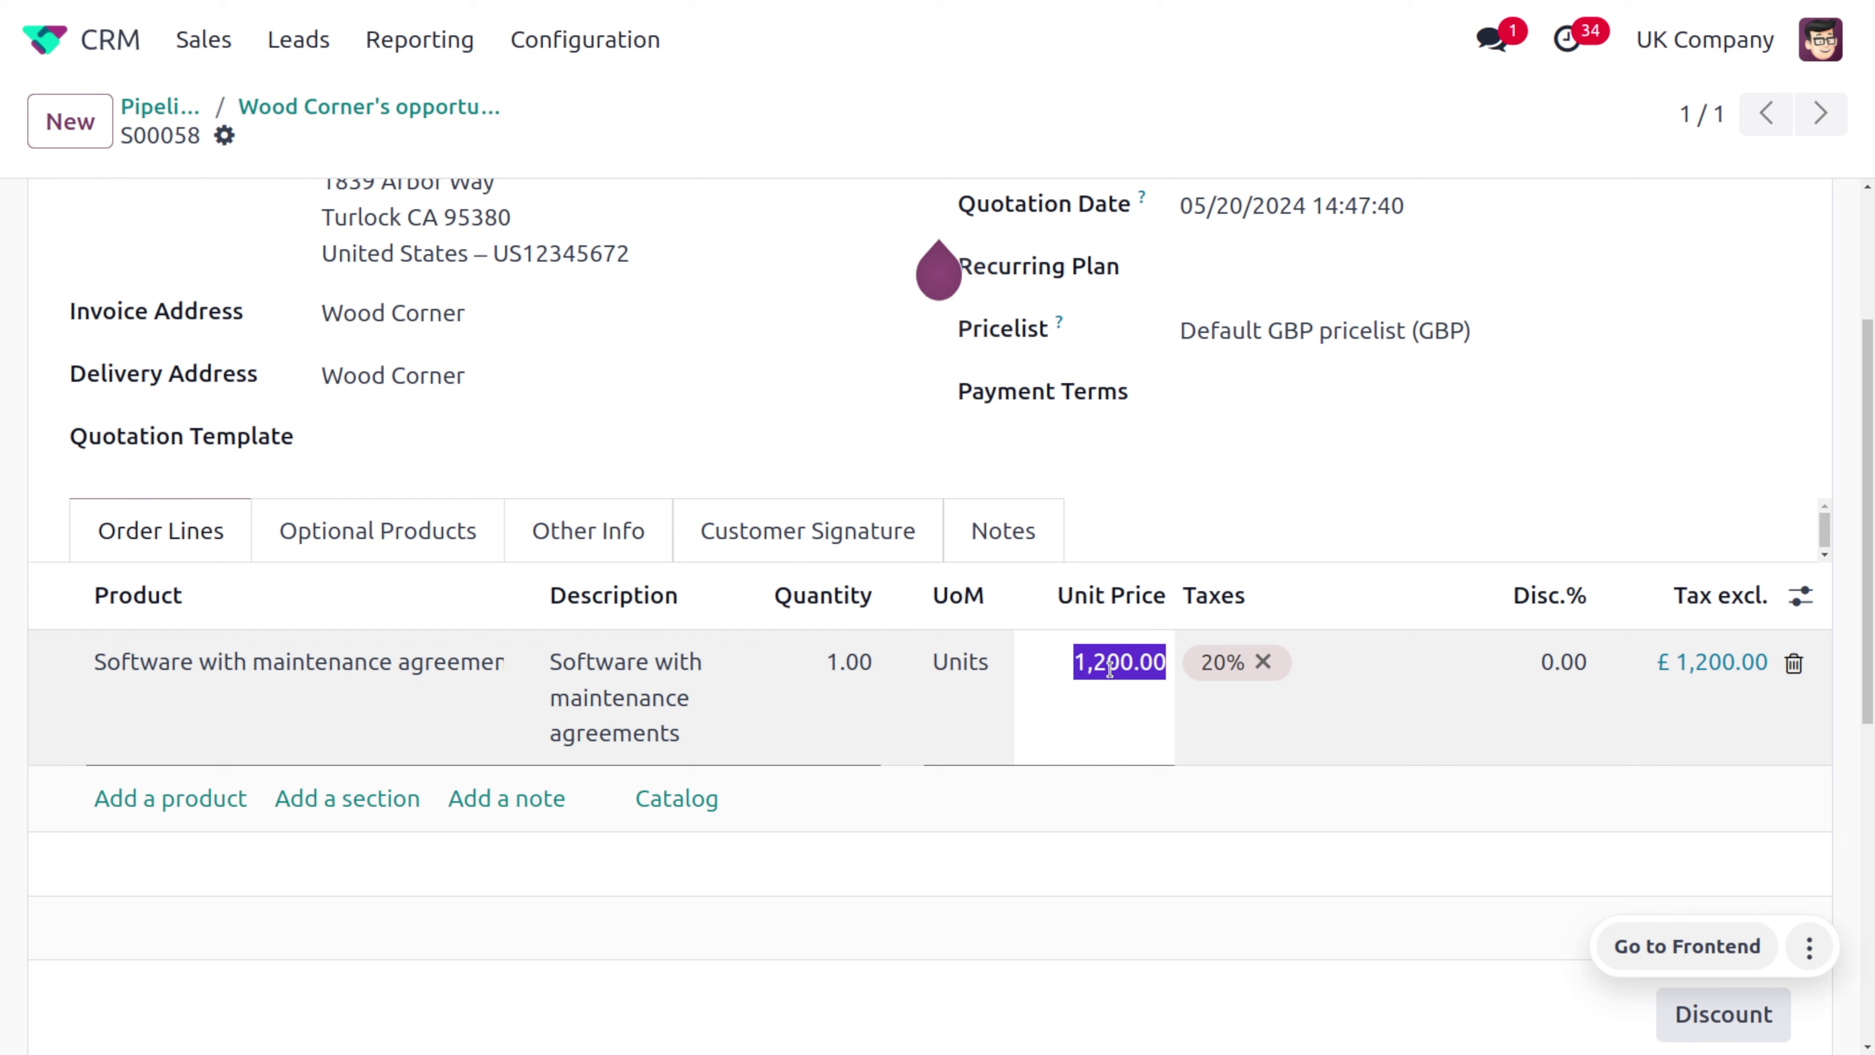
pyautogui.press('BackSpace')
pyautogui.write('200')
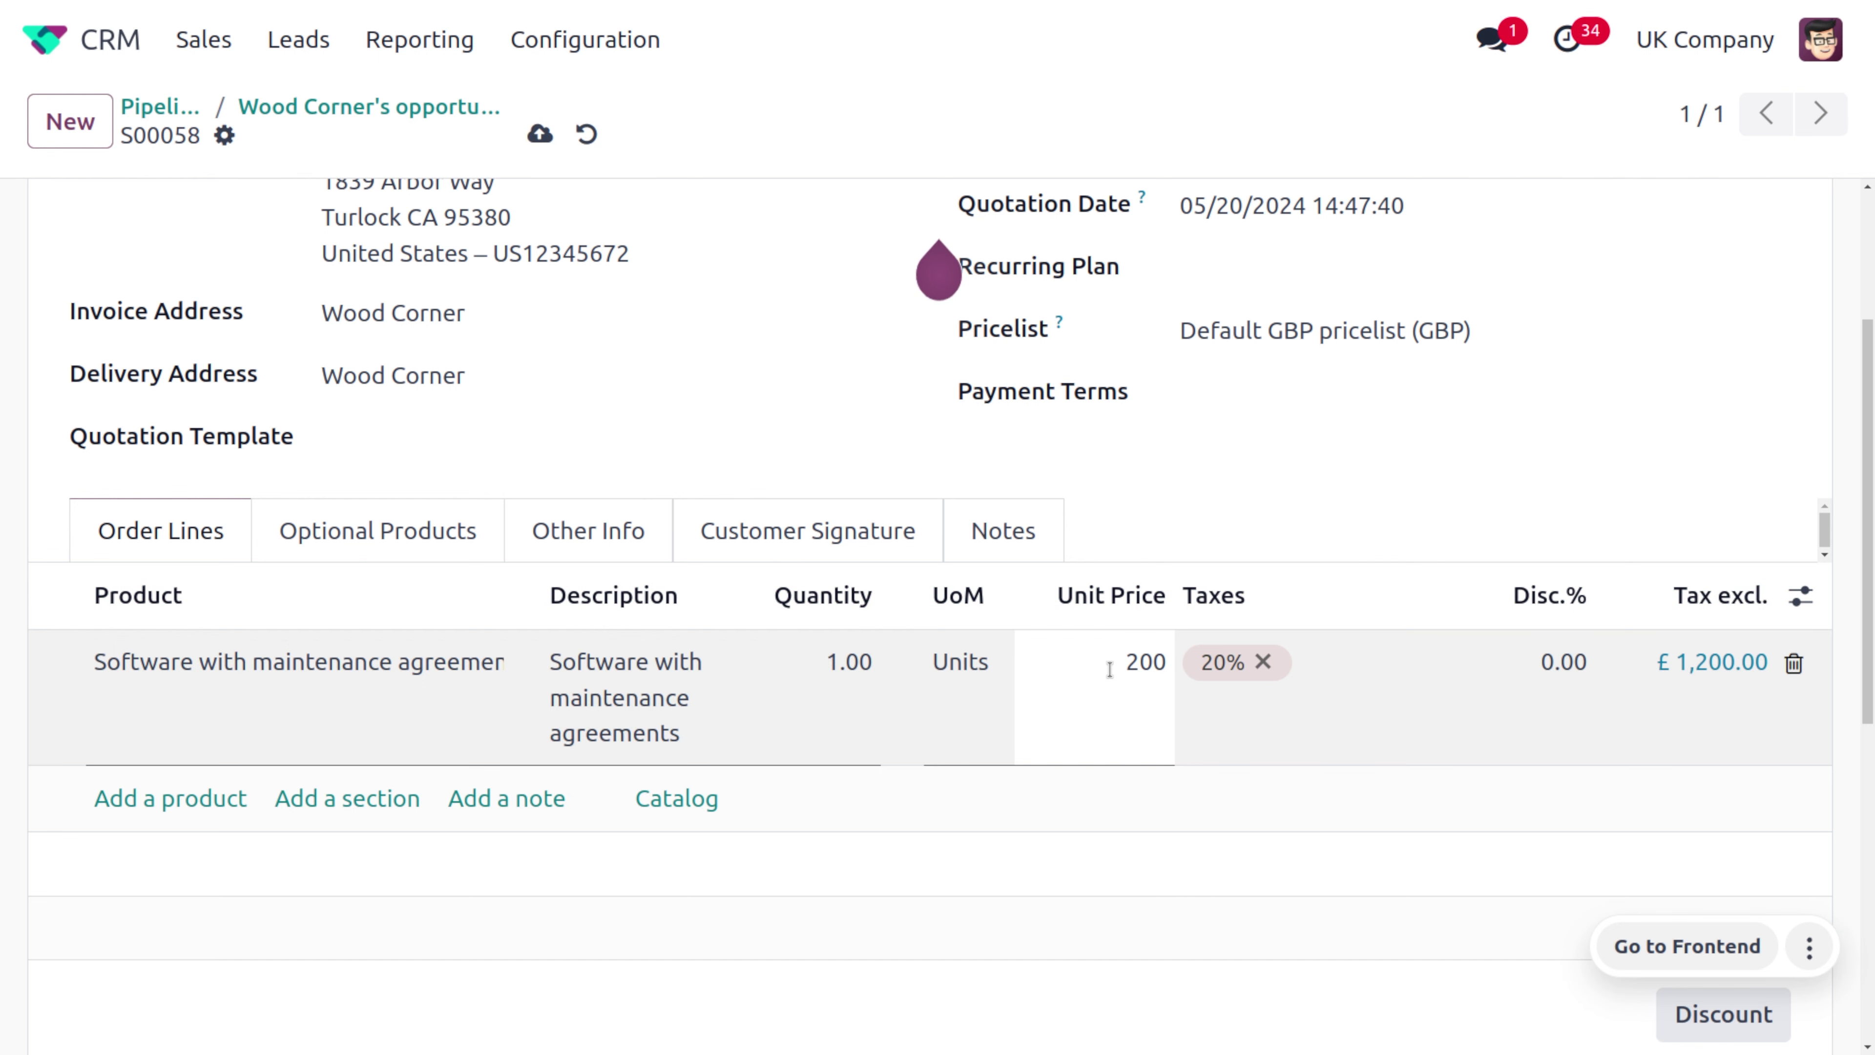
pyautogui.click(1694, 461)
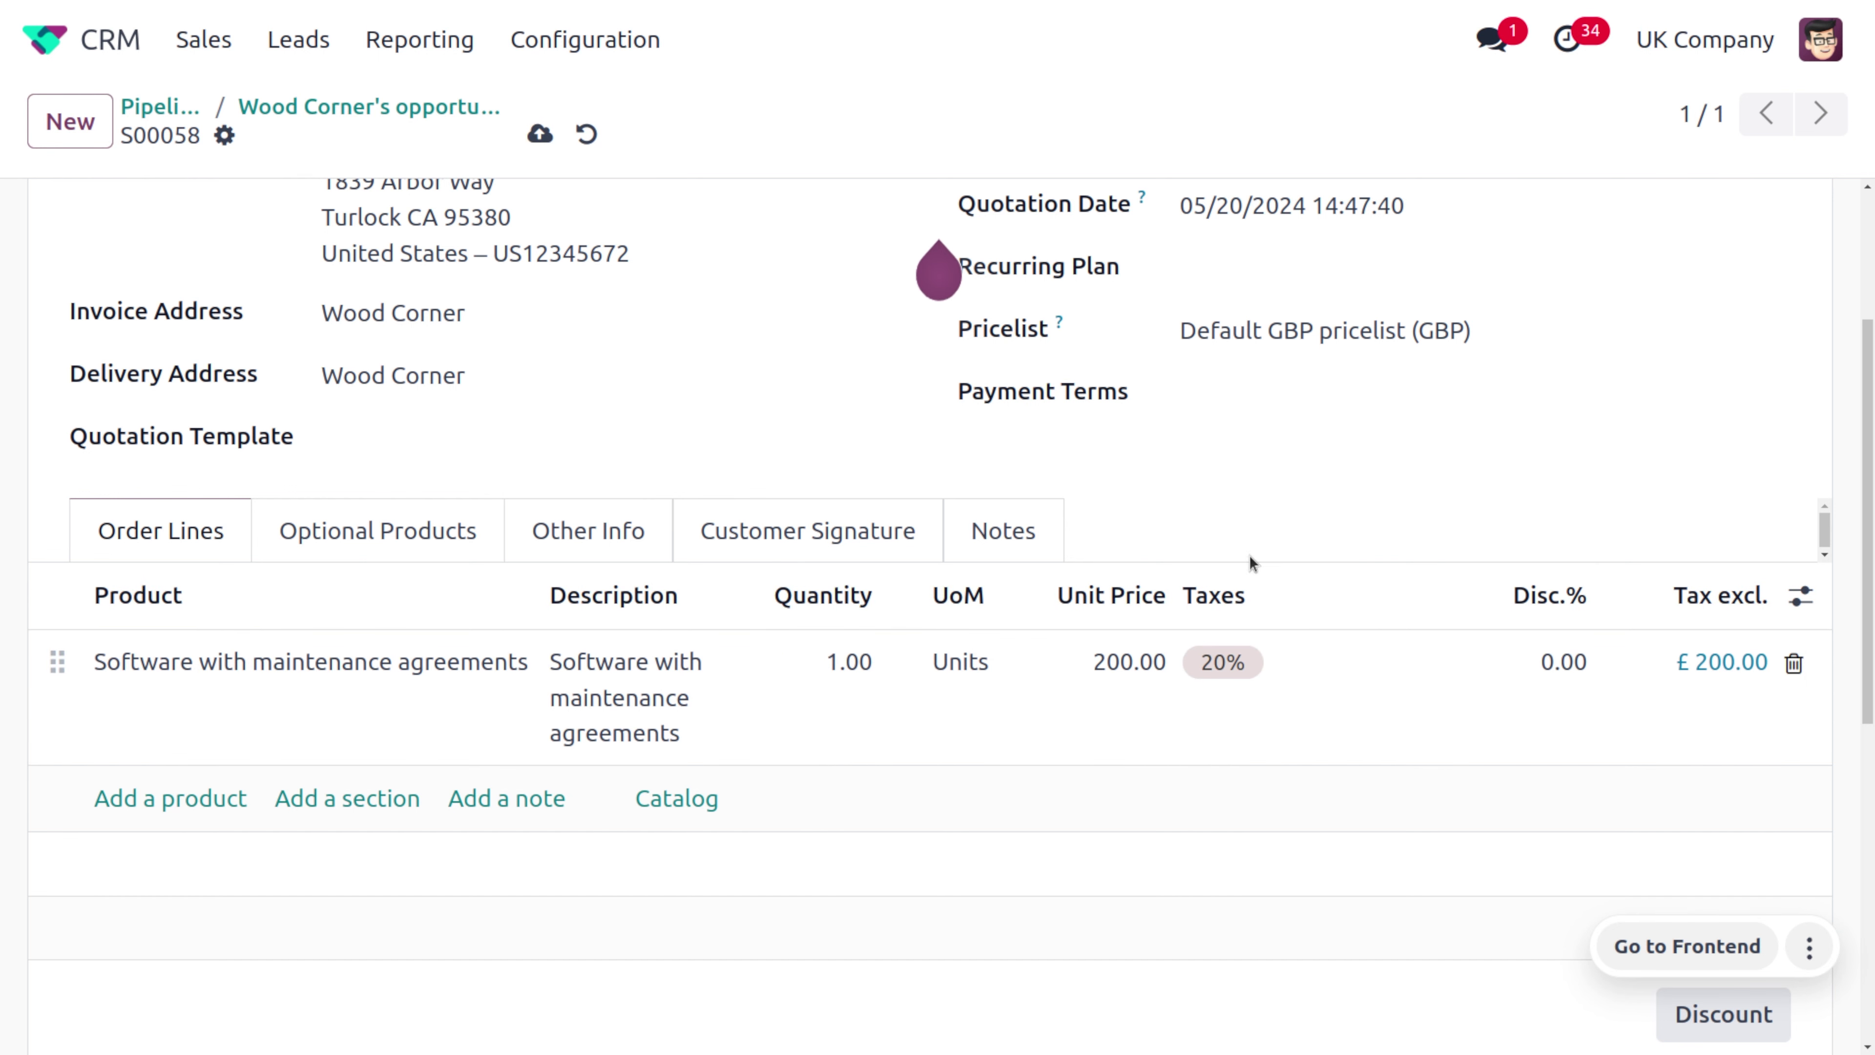
pyautogui.scroll(4, 1232, 501)
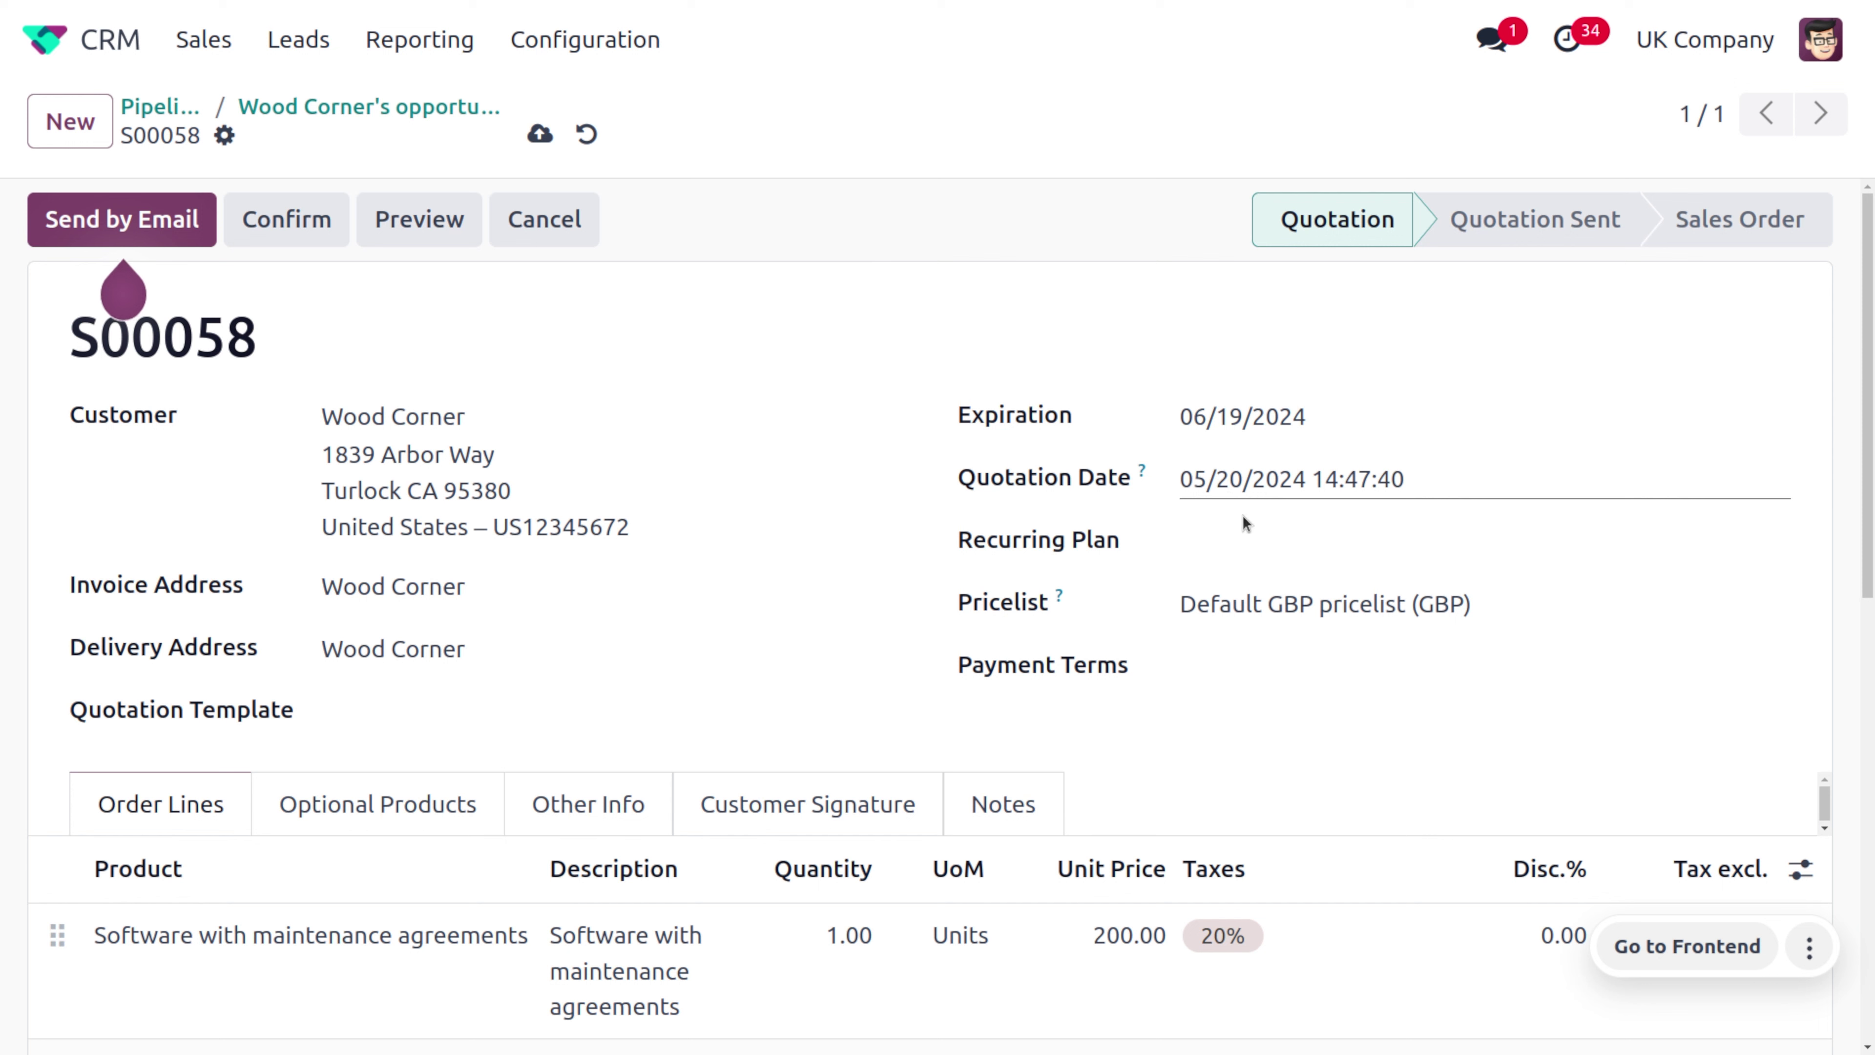
# Step: Set the recurring plan to Monthly with an end date of 10/31/2024, then save the quotation
pyautogui.click(1261, 545)
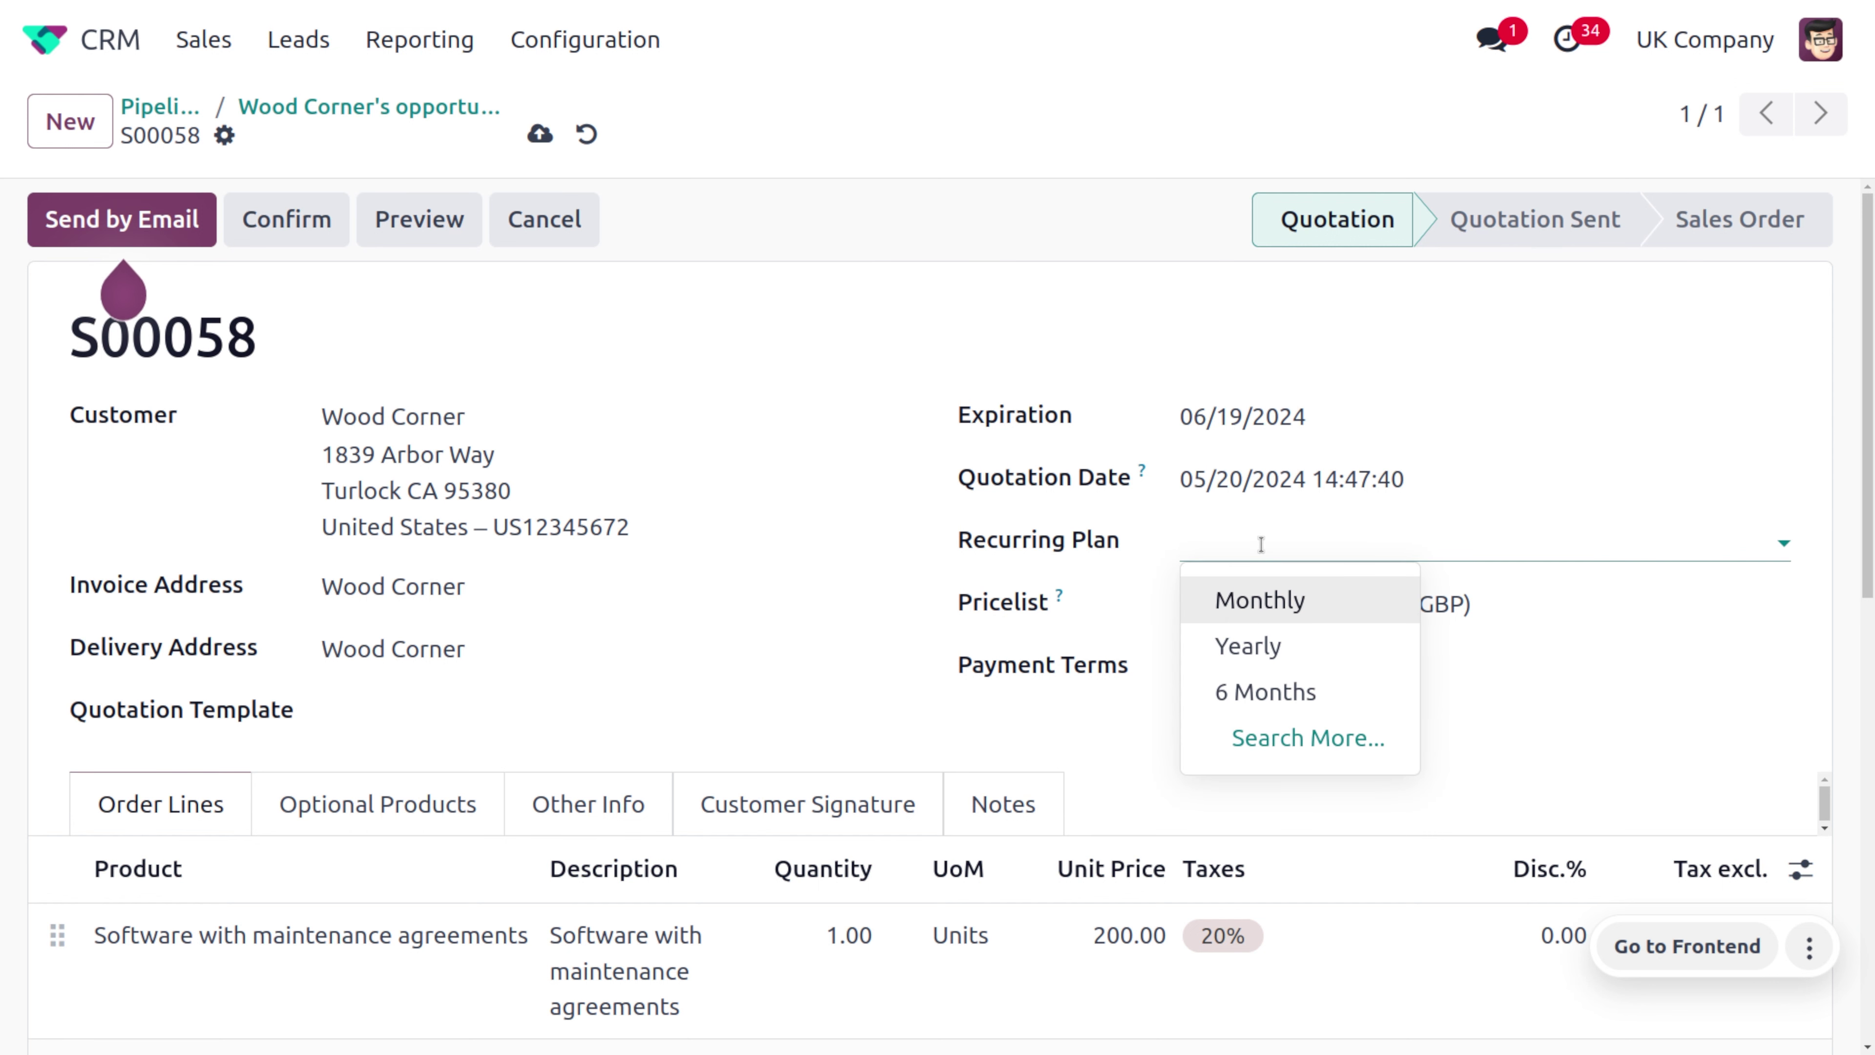
pyautogui.press('Escape')
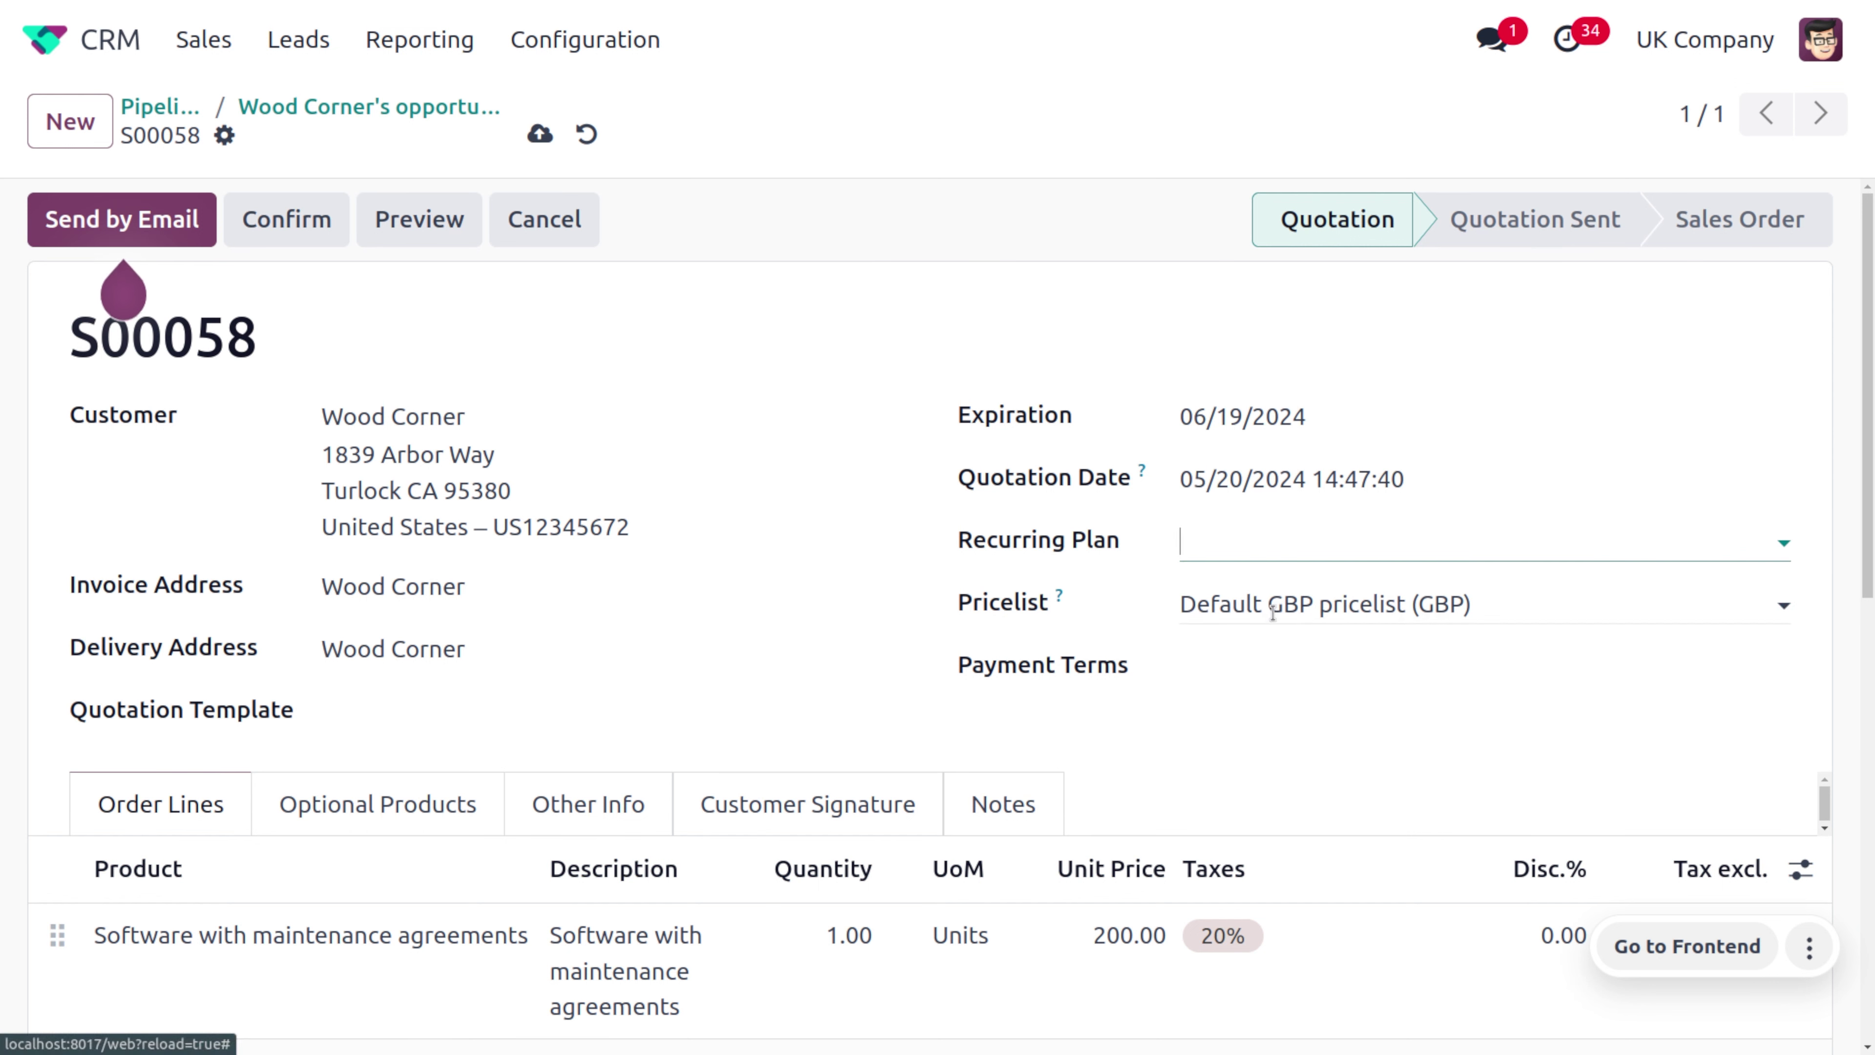
pyautogui.click(1526, 552)
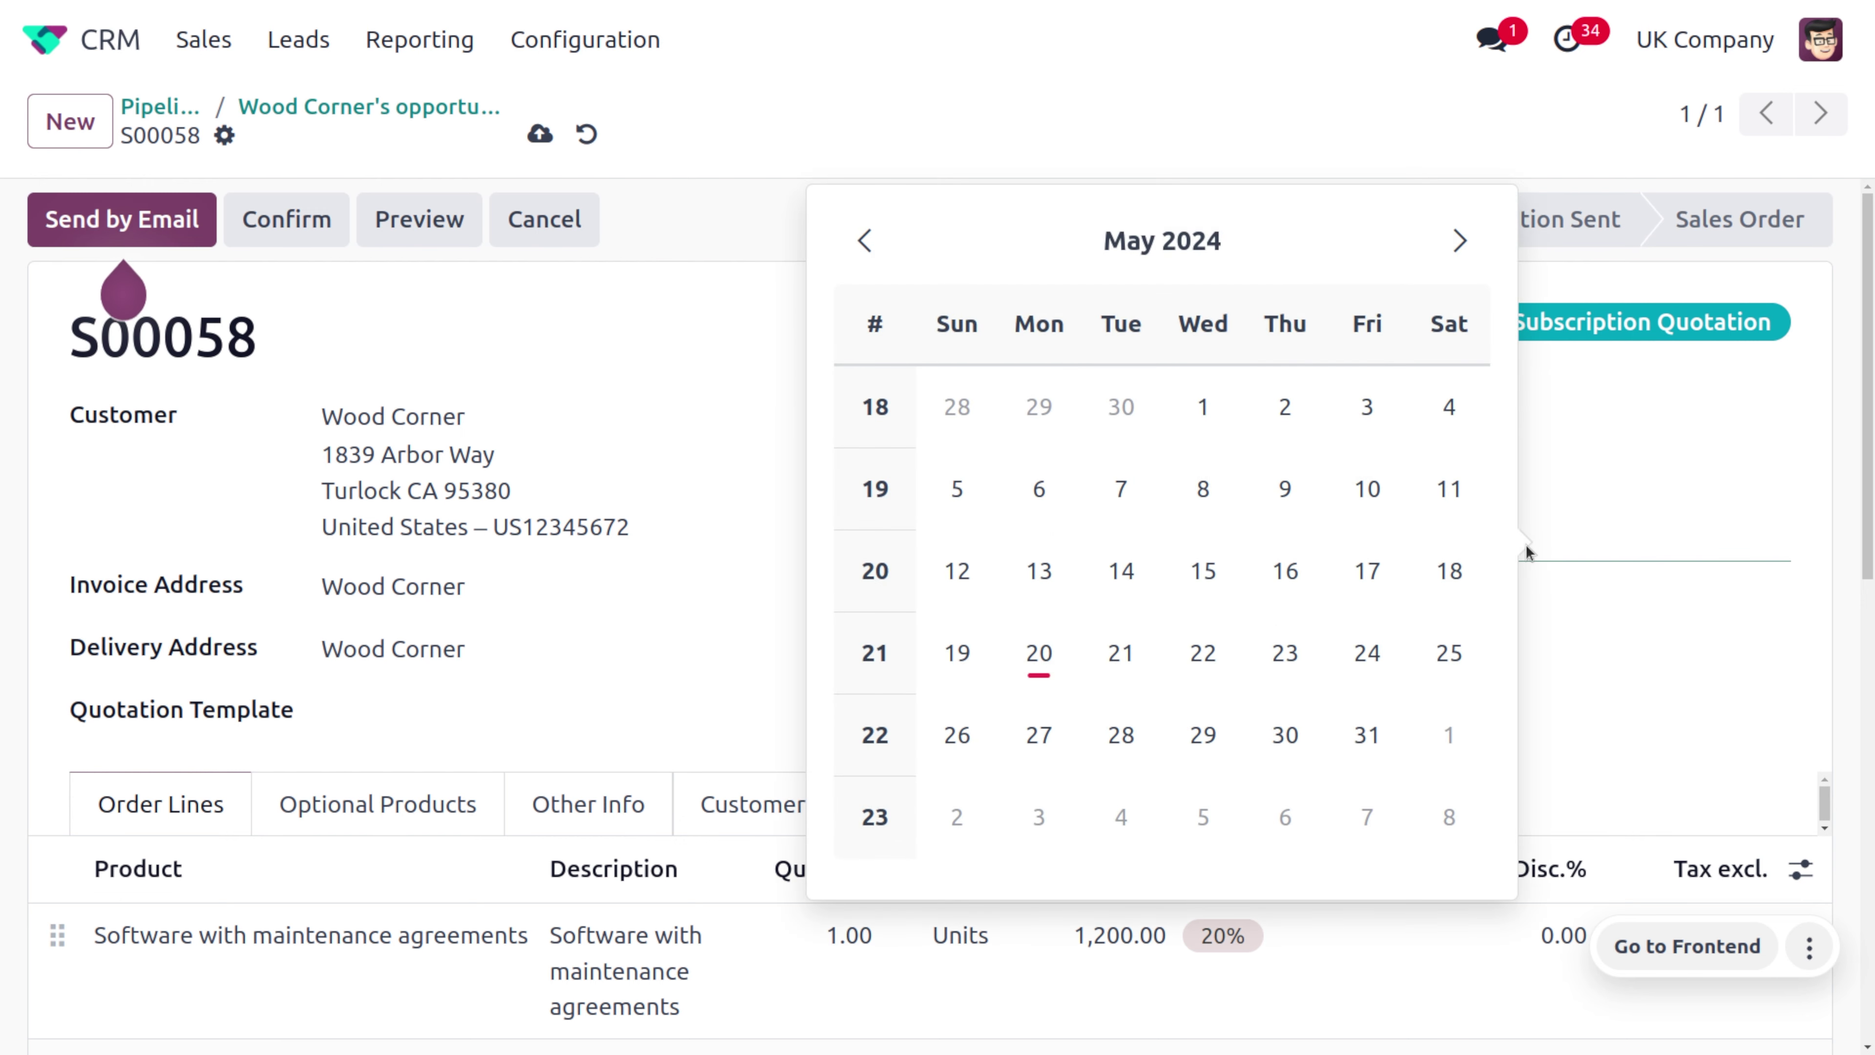
pyautogui.click(1456, 251)
pyautogui.click(1456, 251)
pyautogui.click(1456, 251)
pyautogui.click(1456, 251)
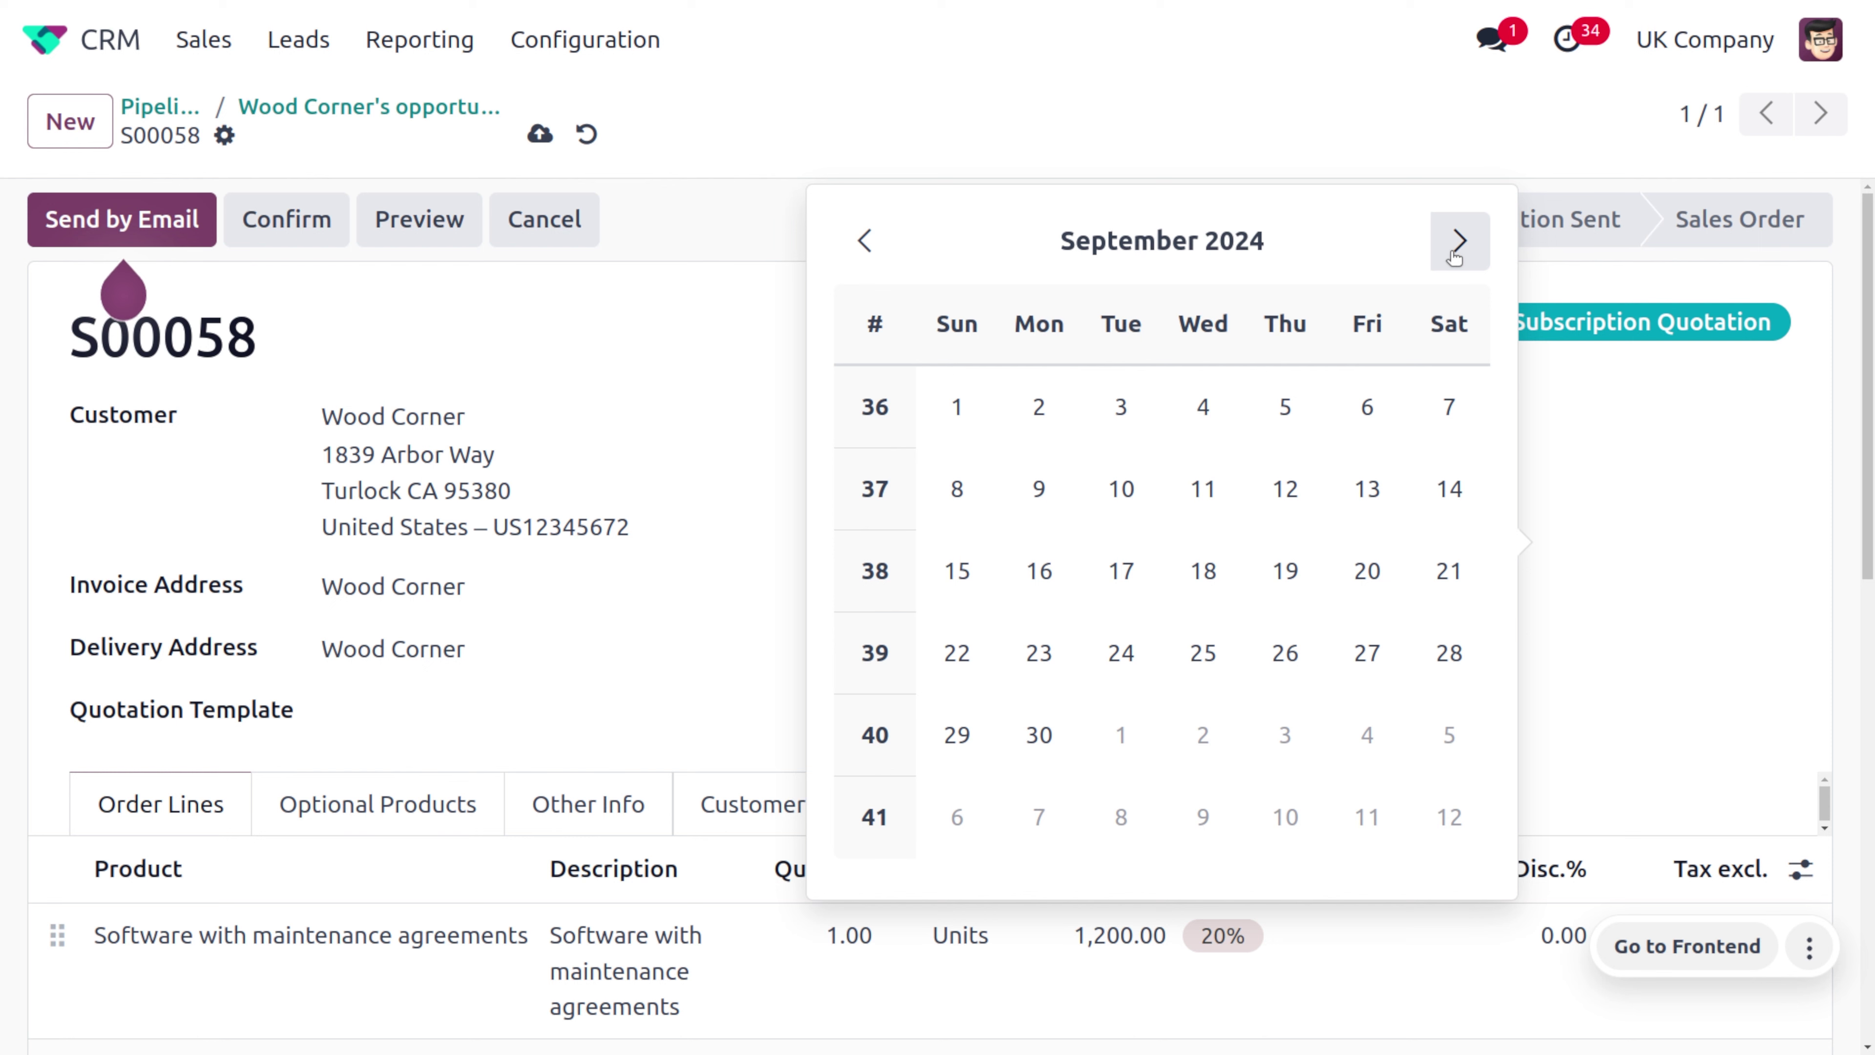
pyautogui.click(1455, 251)
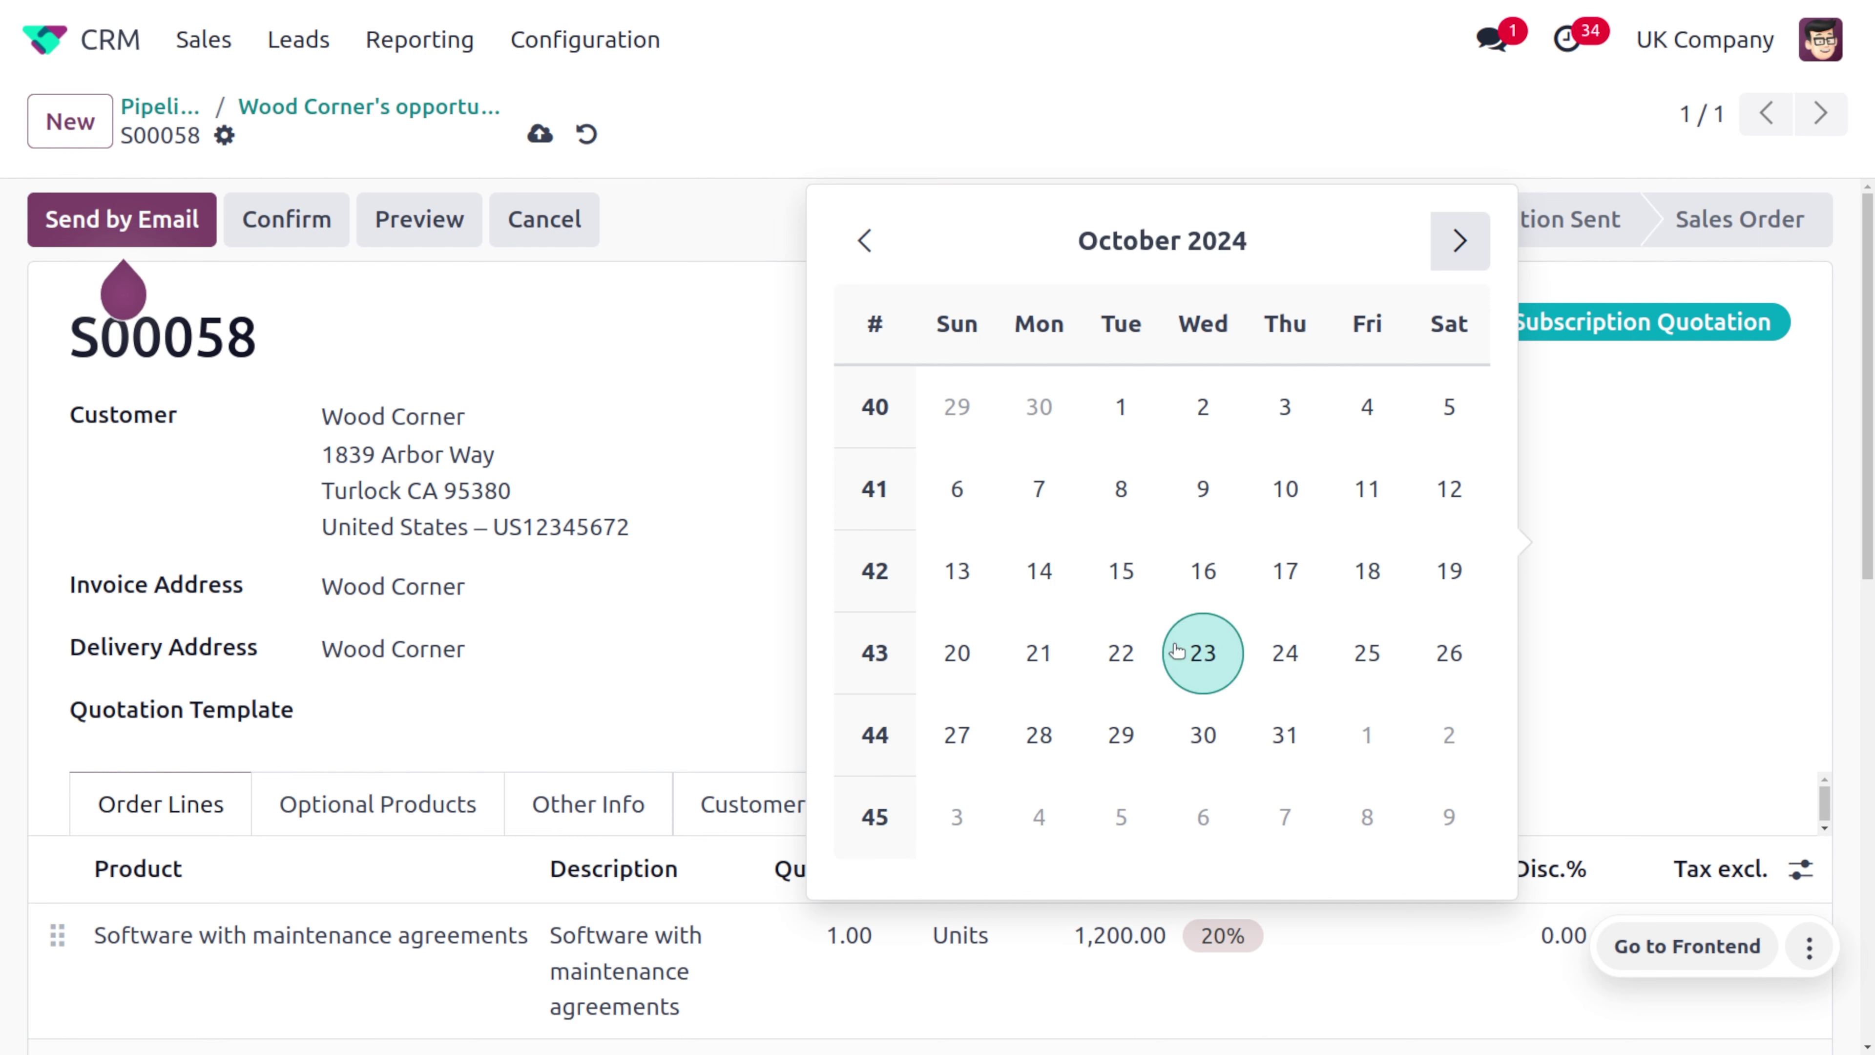
pyautogui.click(1271, 728)
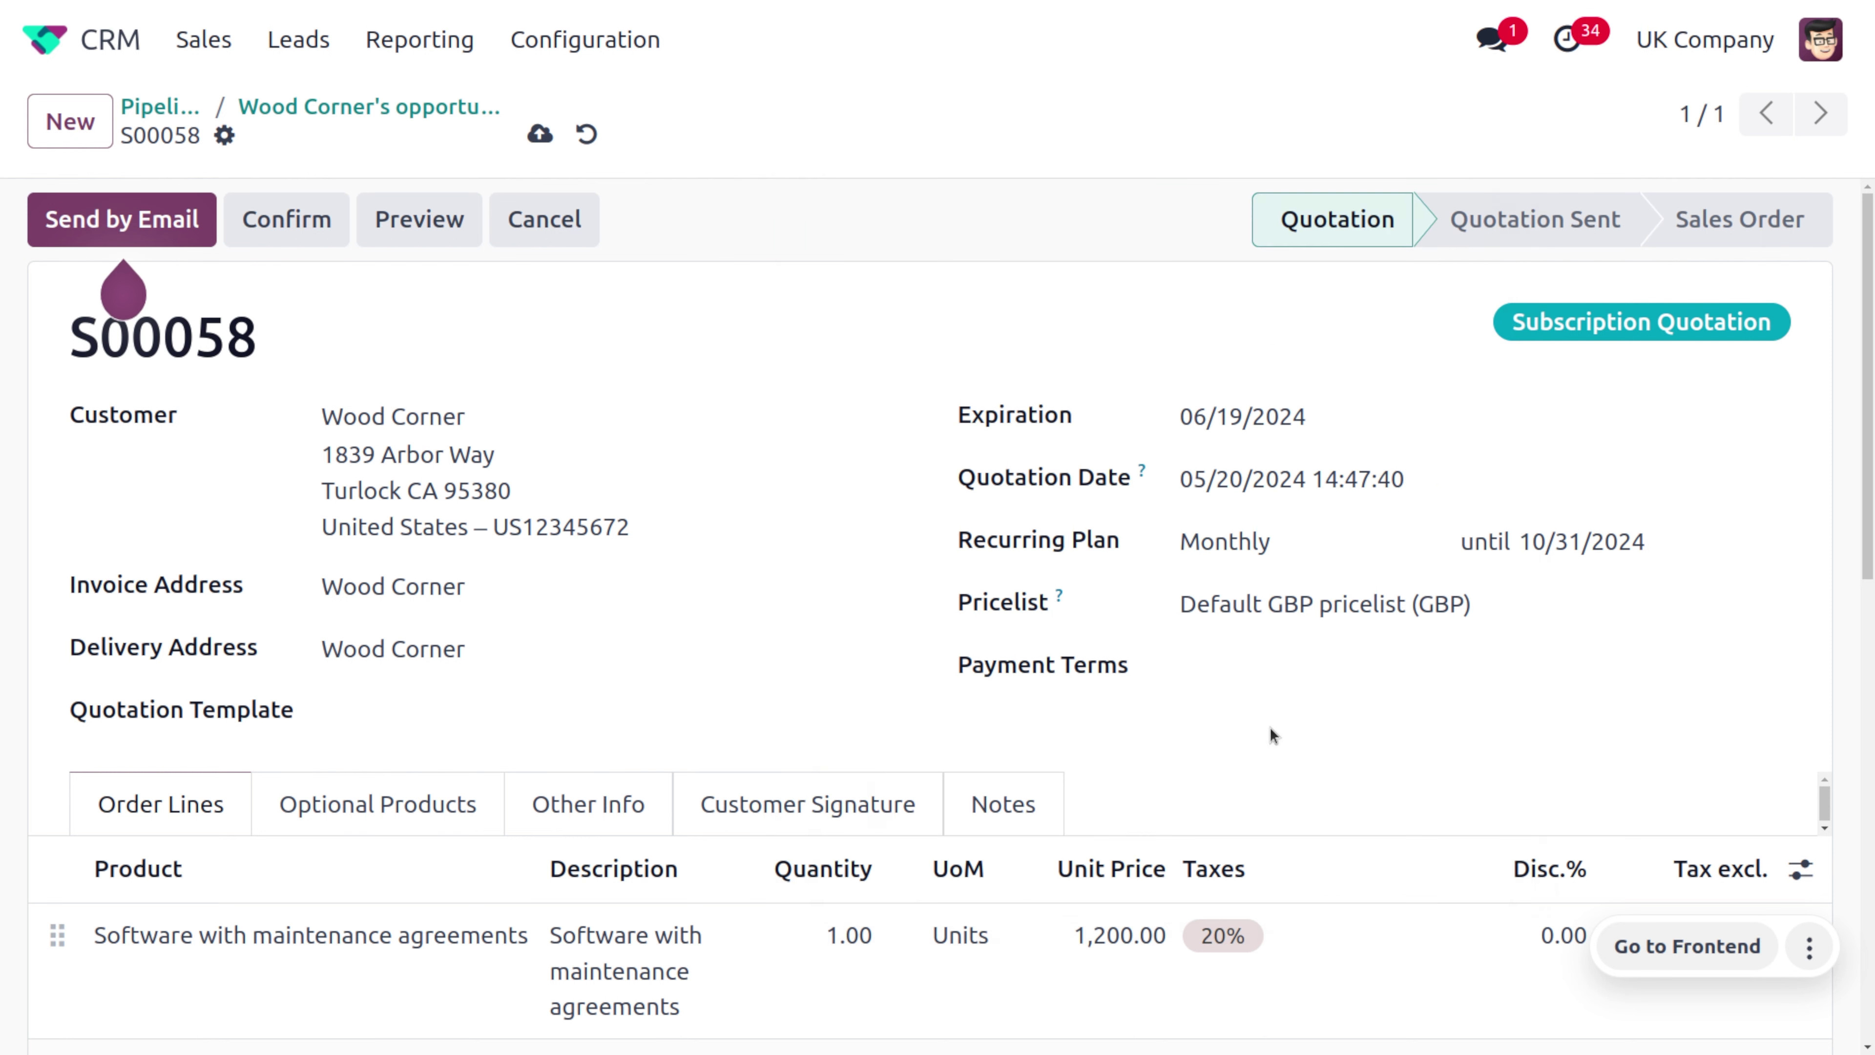
pyautogui.click(543, 137)
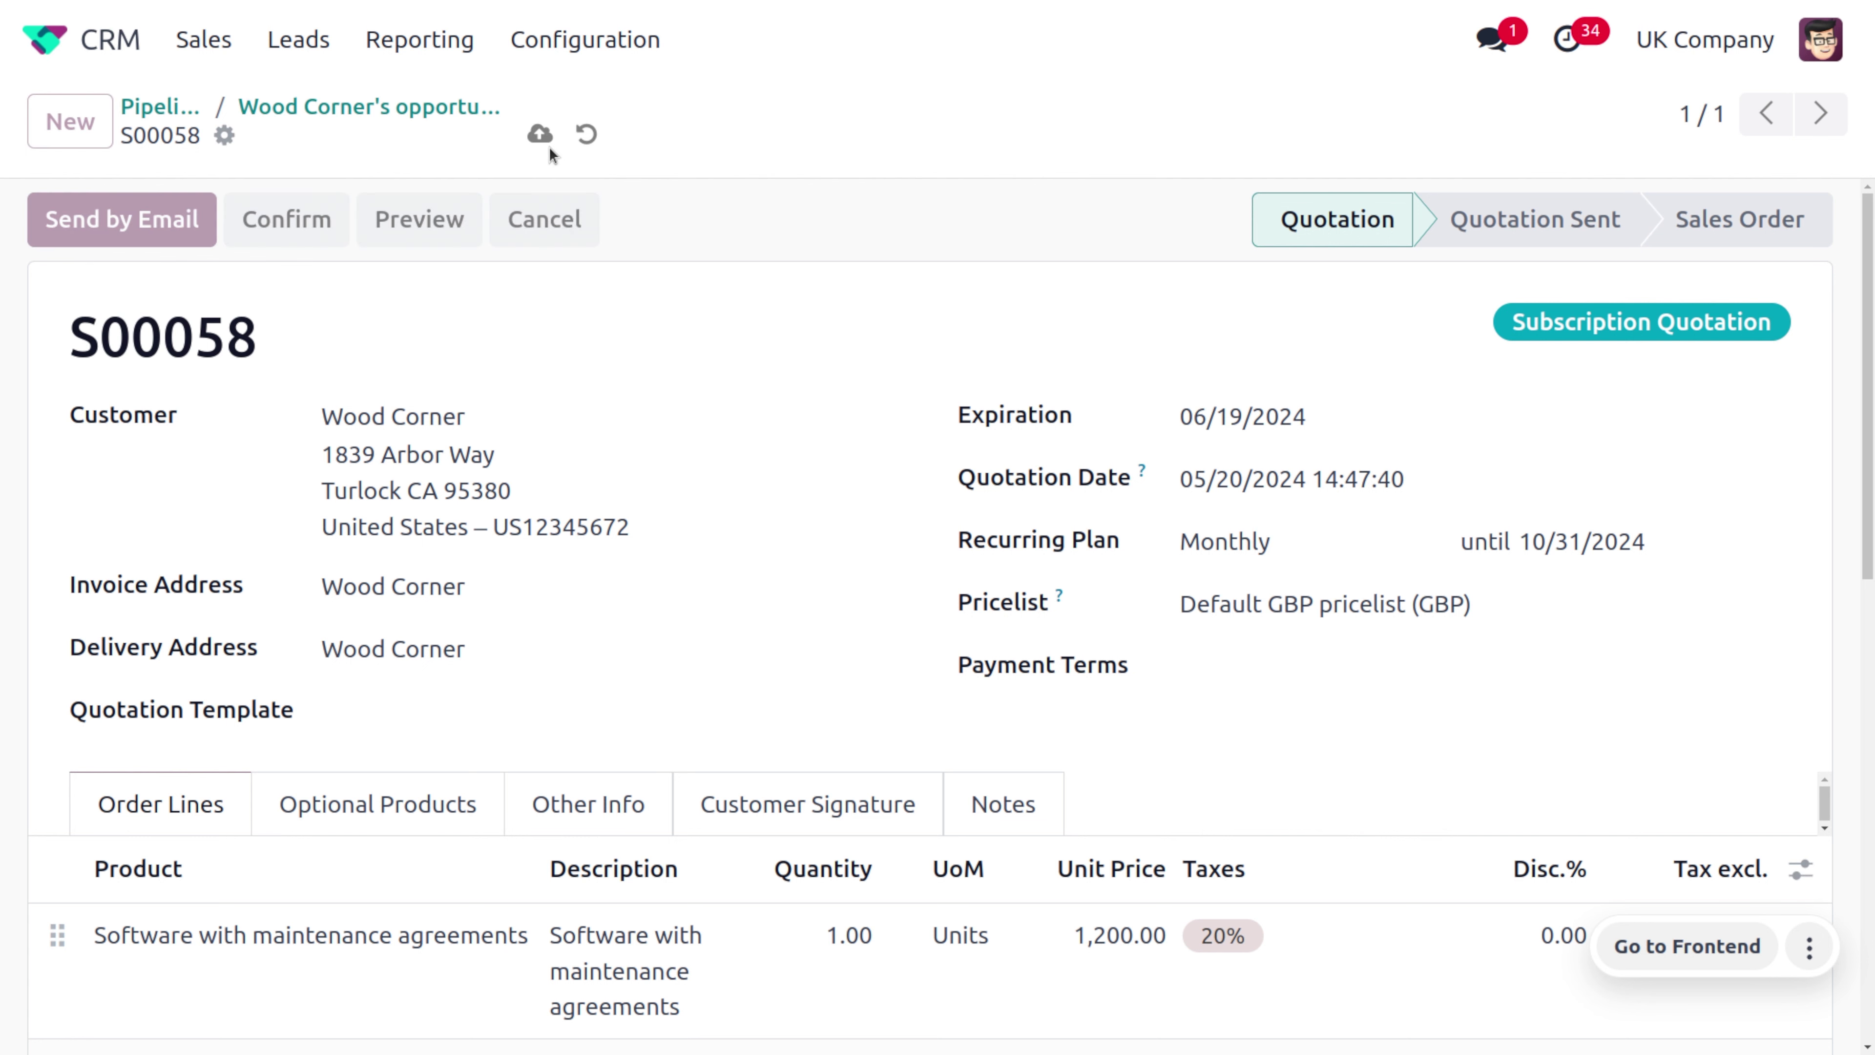
# Step: Confirm S00058, return to Wood Corner's opportunity and set its stage to Proposition
pyautogui.click(306, 220)
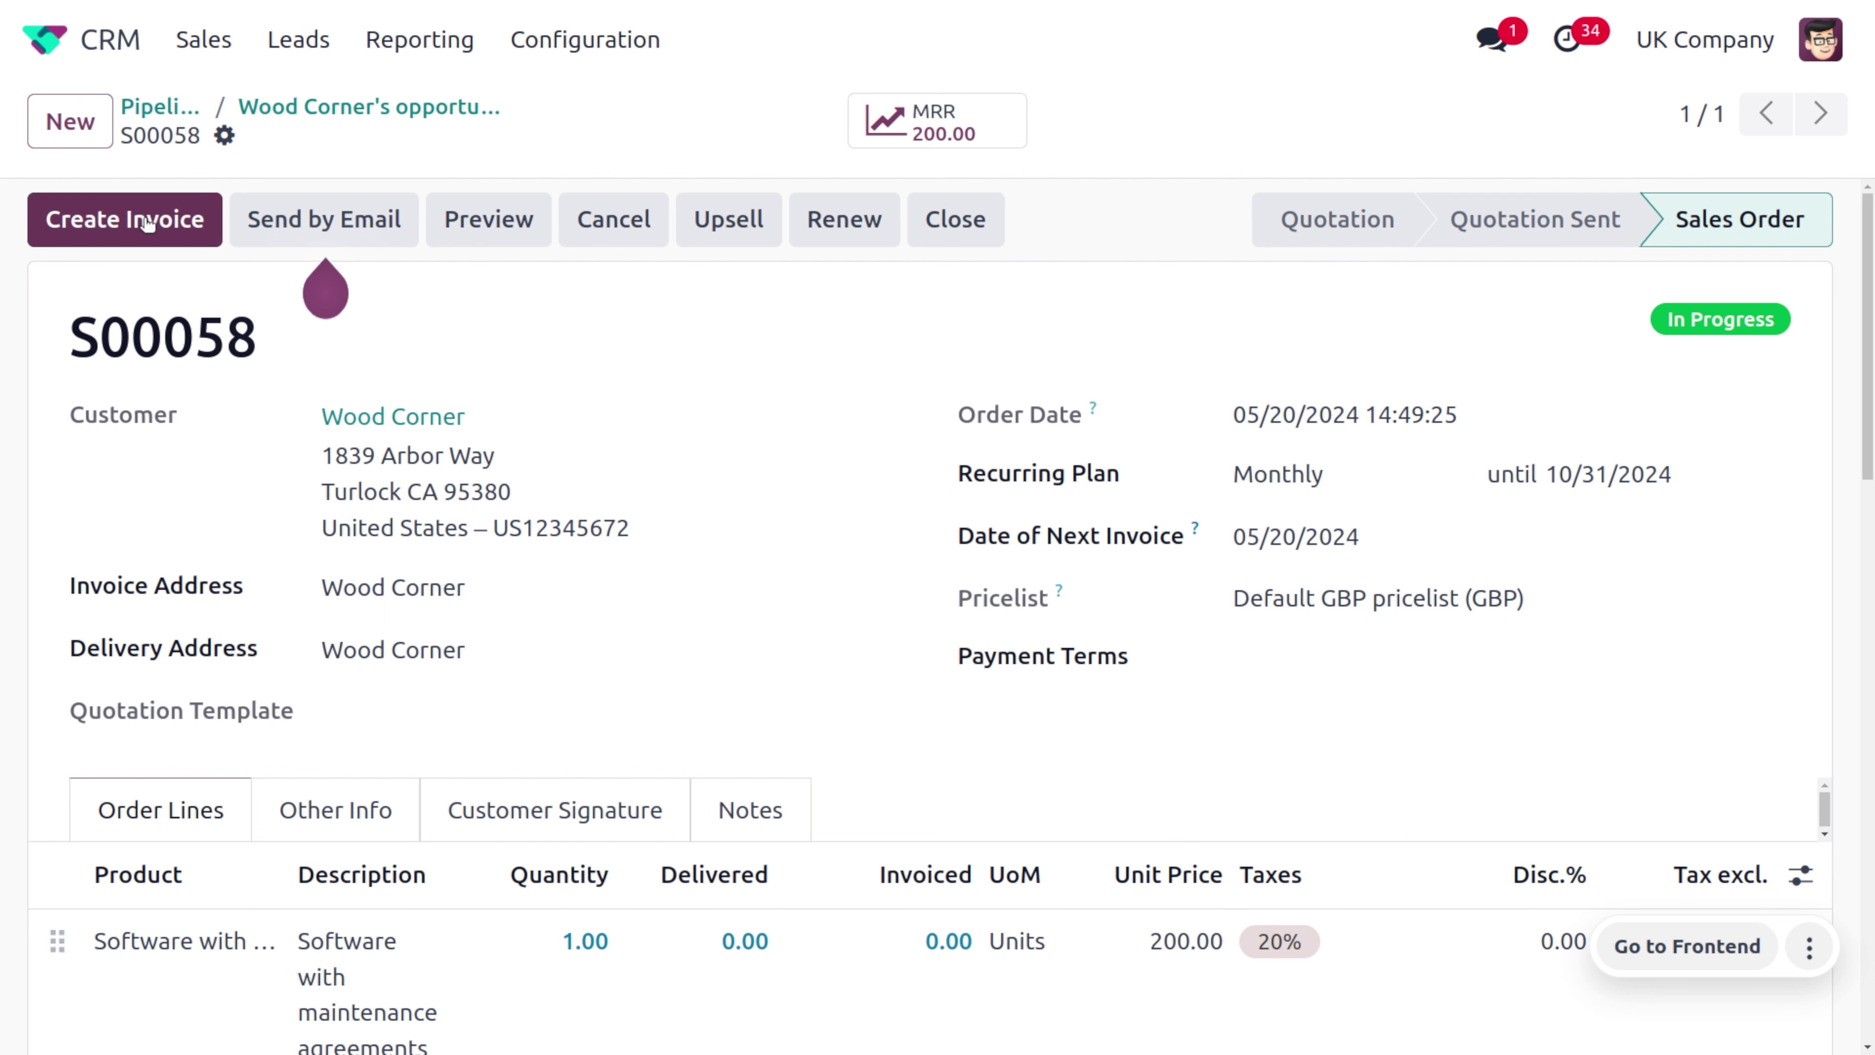
pyautogui.click(267, 111)
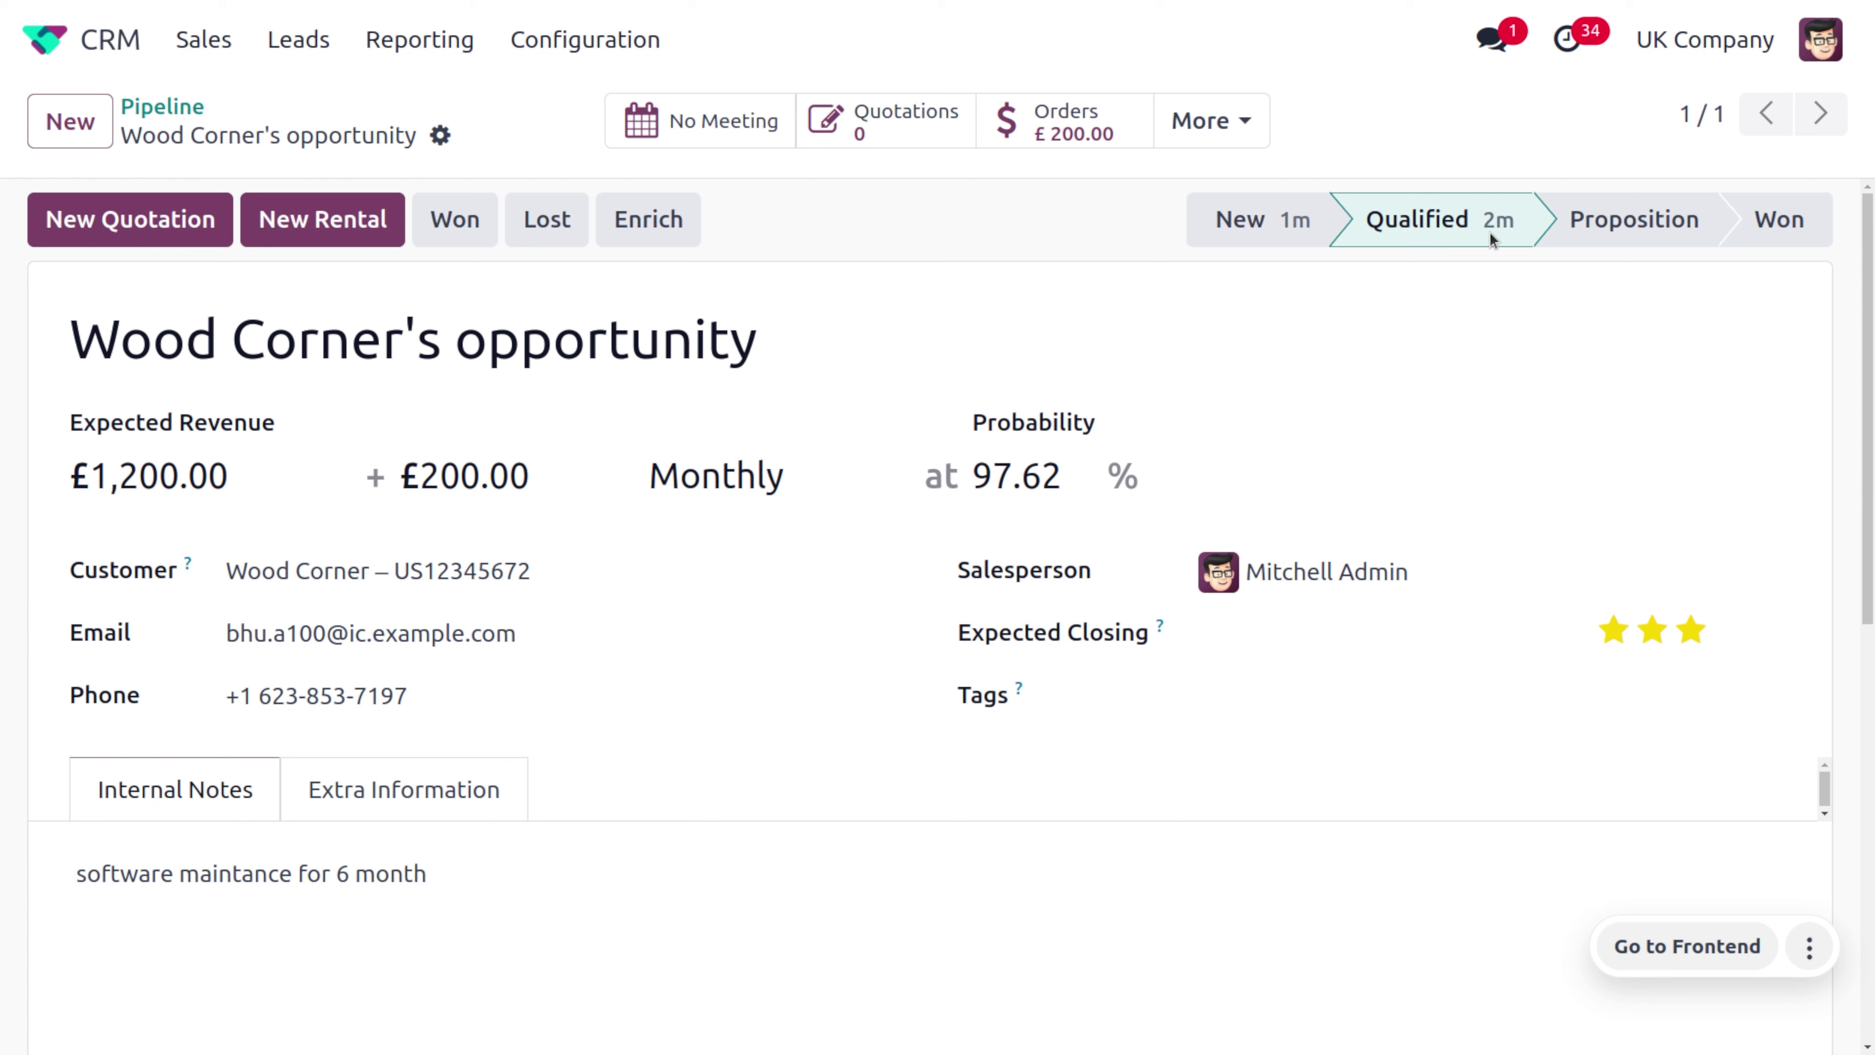
pyautogui.click(1608, 223)
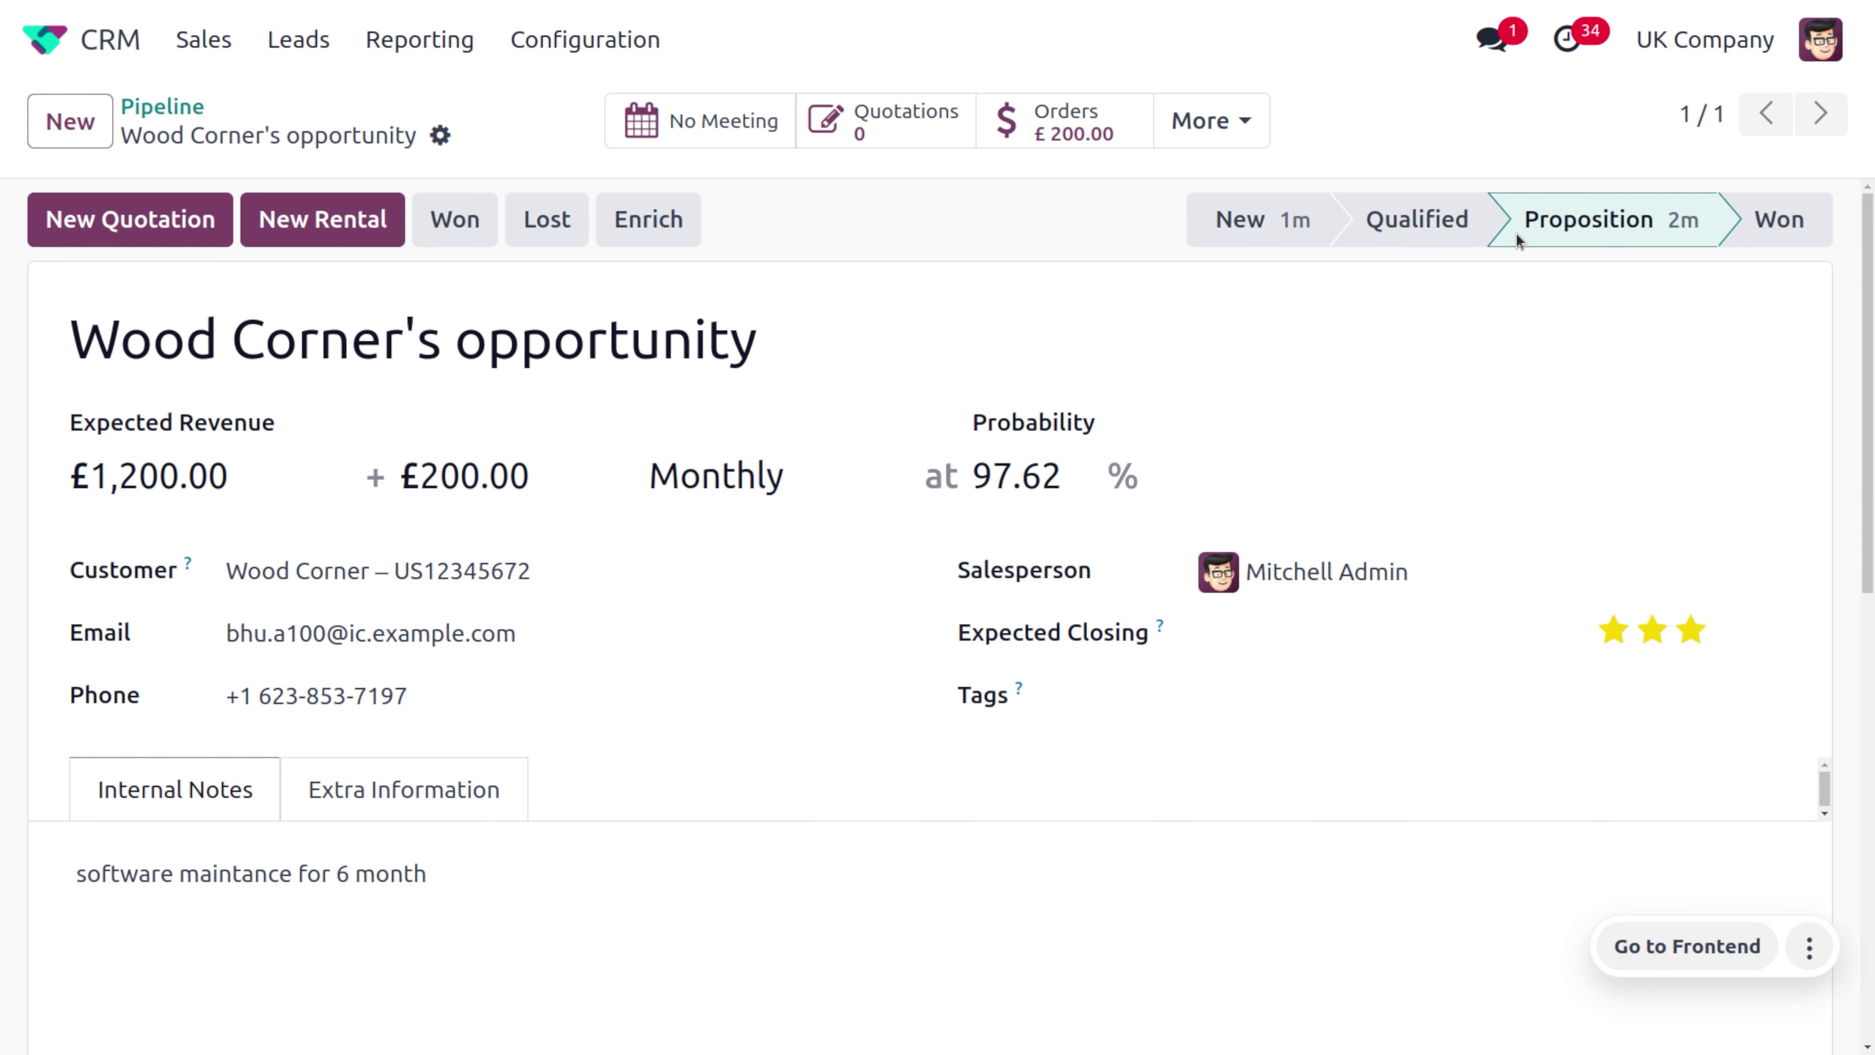